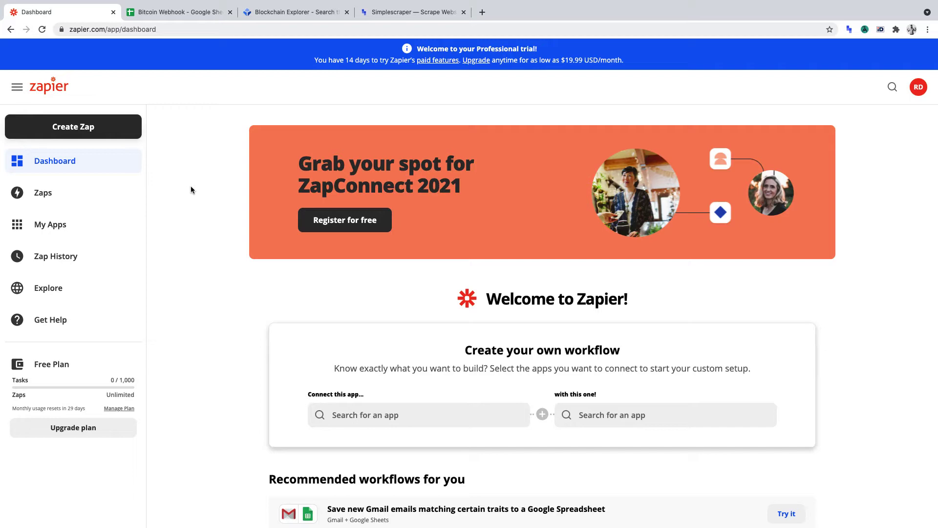
Review the Simplescraper site, Zapier dashboard and Bitcoin Webhook sheet with PRICE and TRANSACTIONS headers.
{"action": "left_click", "coordinate": [404, 16]}
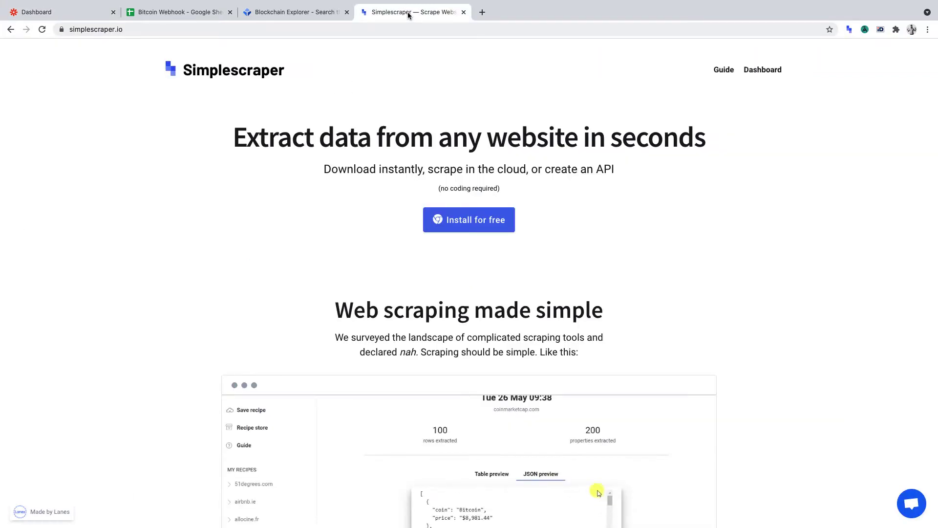
{"action": "left_click", "coordinate": [95, 14]}
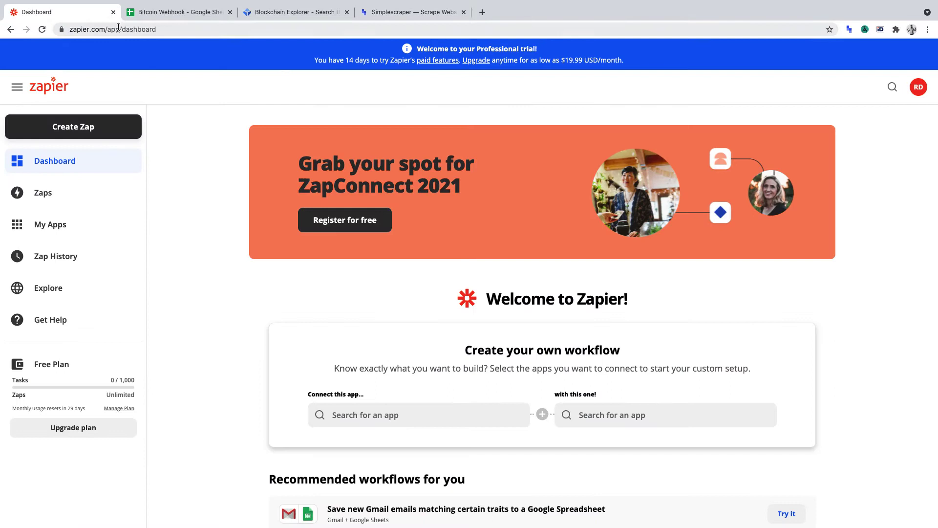
{"action": "left_click", "coordinate": [173, 14]}
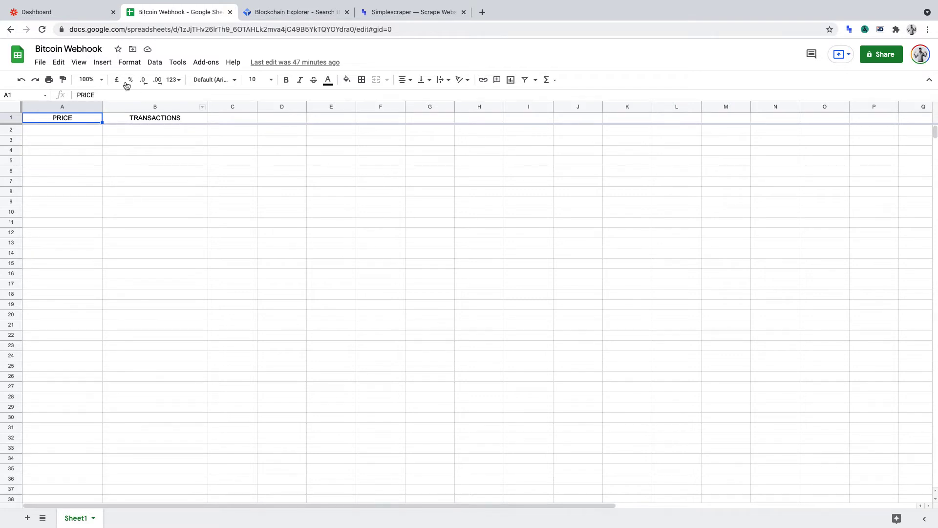
{"action": "left_click", "coordinate": [71, 15]}
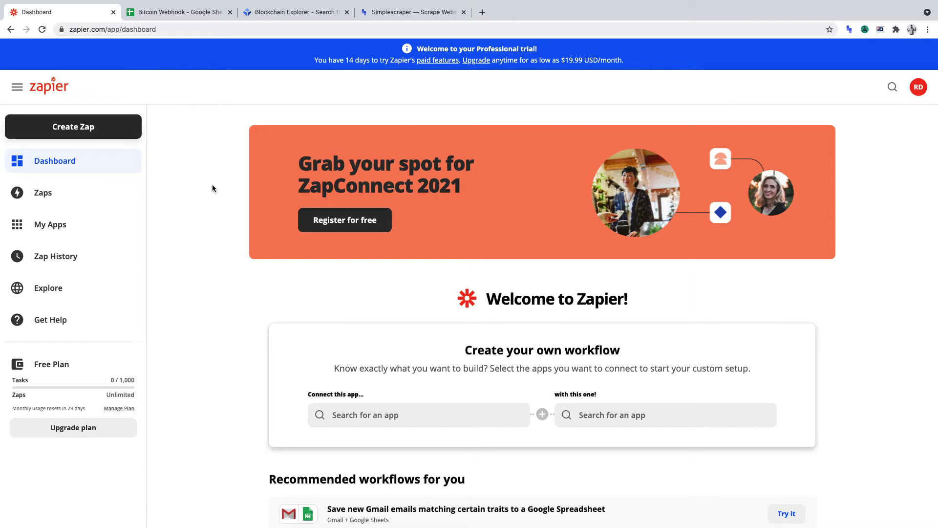
{"action": "left_click", "coordinate": [414, 13]}
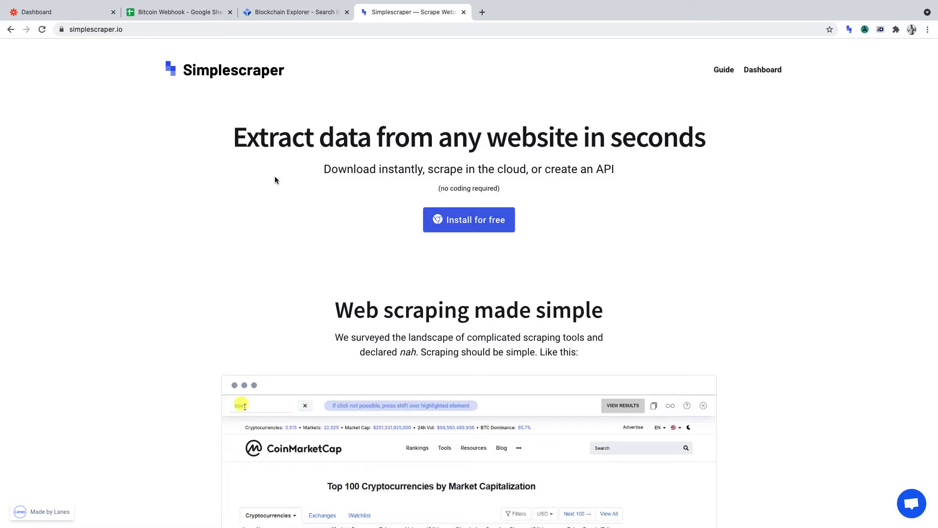
{"action": "left_click", "coordinate": [77, 18]}
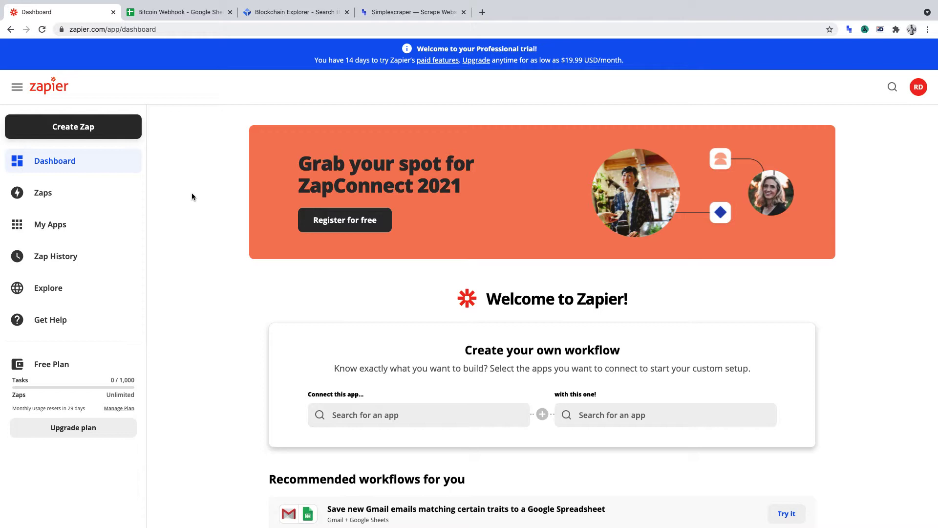
{"action": "left_click", "coordinate": [197, 13]}
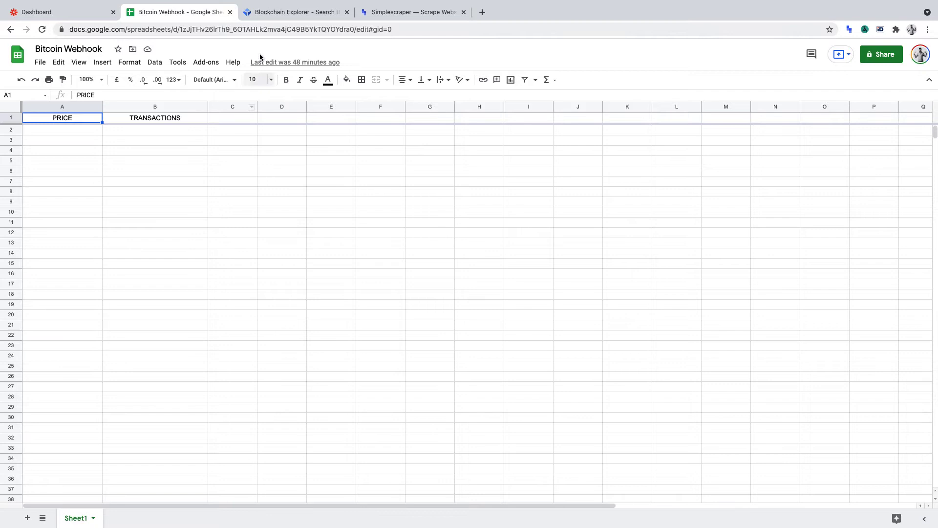
Switch to the Blockchain.com Charts page listing Market Price and Transactions Per Day.
{"action": "left_click", "coordinate": [268, 14]}
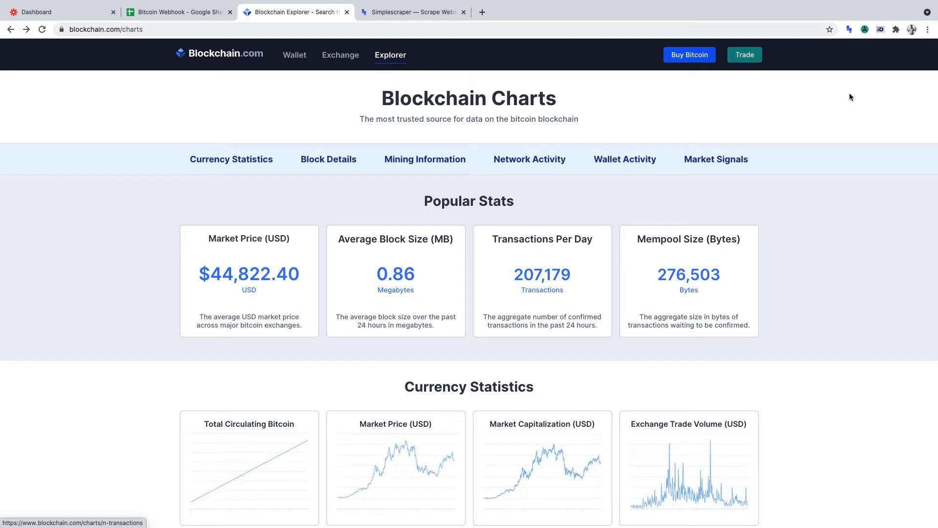
Start Simplescraper's 'Scrape this website' mode on the Blockchain Charts page.
{"action": "left_click", "coordinate": [849, 29]}
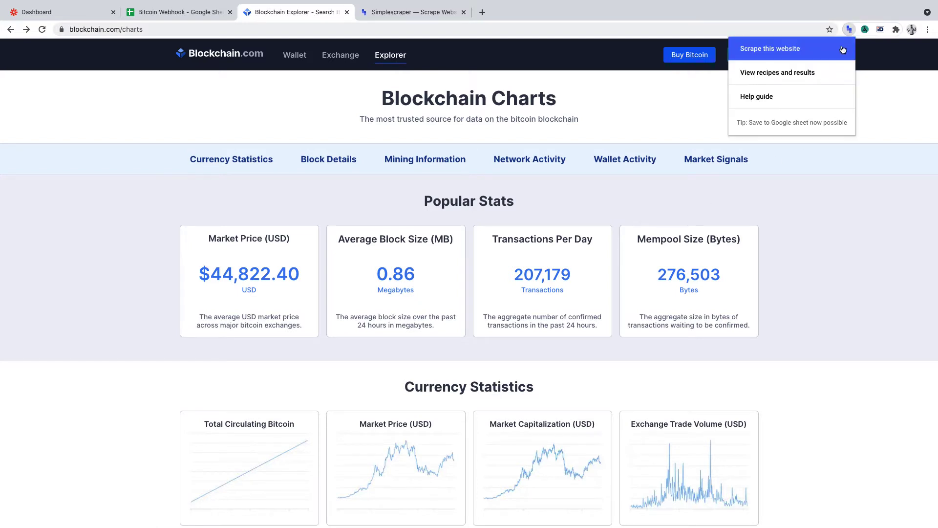
{"action": "left_click", "coordinate": [842, 49]}
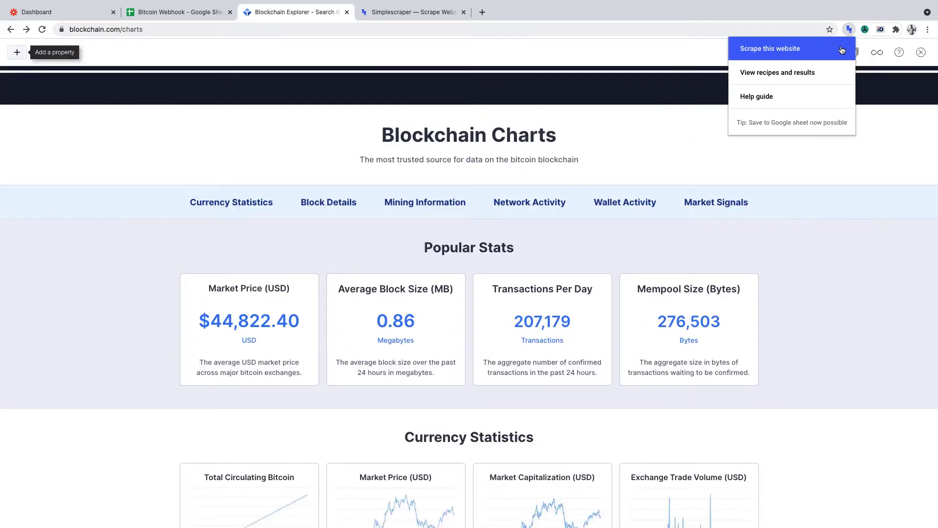
{"action": "left_click", "coordinate": [11, 55]}
Add a property named Price that captures only the $44,822.40 market price, excluding 0.86.
{"action": "left_click", "coordinate": [18, 53]}
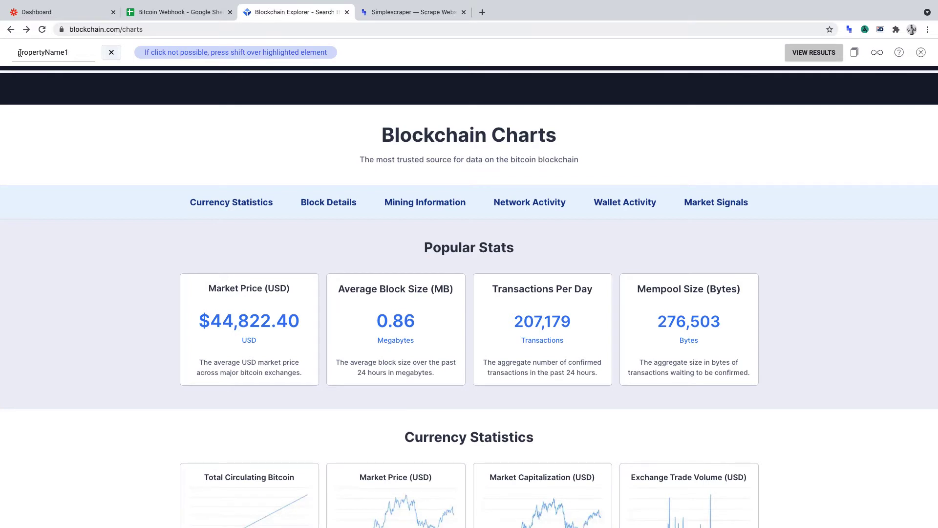
{"action": "left_click", "coordinate": [245, 318]}
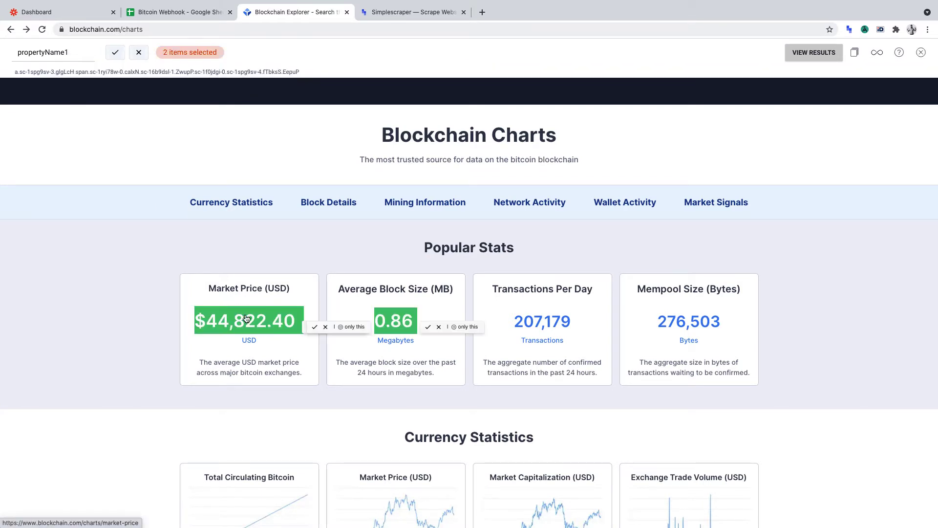
{"action": "left_click", "coordinate": [349, 328]}
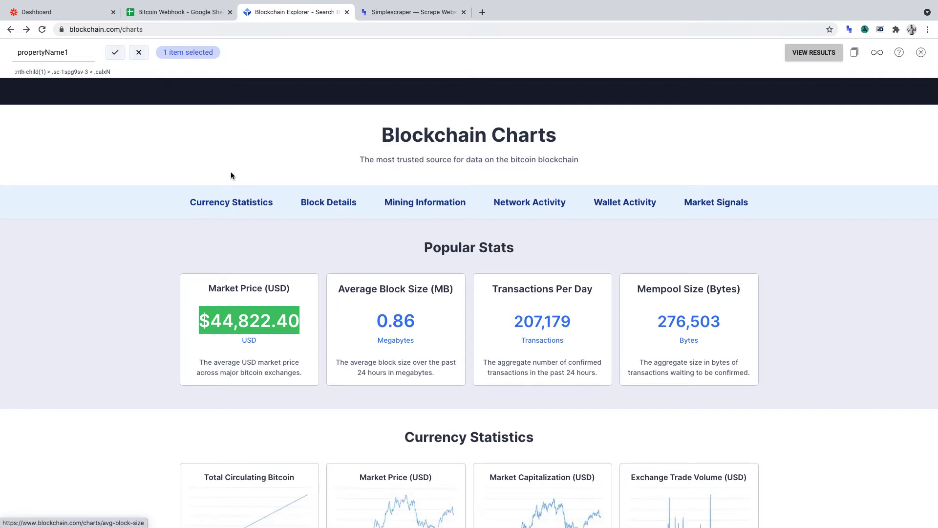
{"action": "double_click", "coordinate": [74, 49]}
{"action": "type", "text": "Price"}
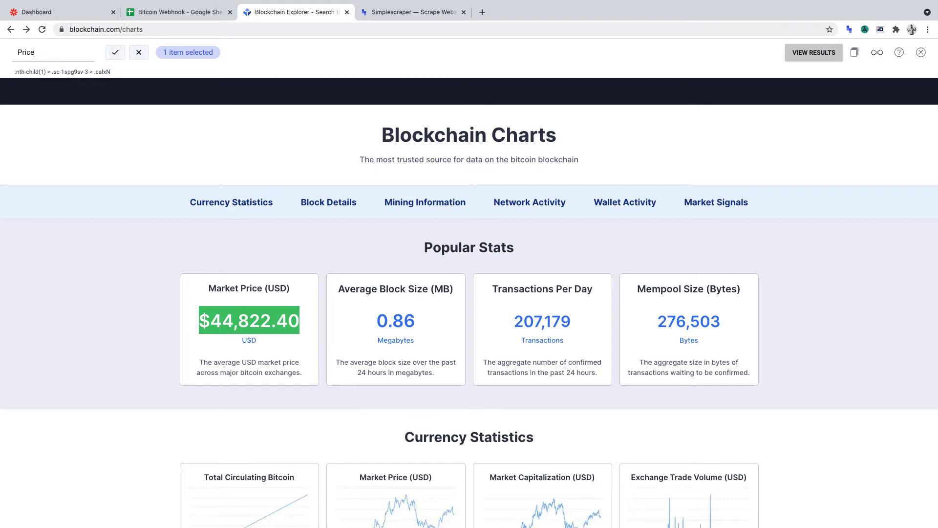
{"action": "left_click", "coordinate": [114, 53]}
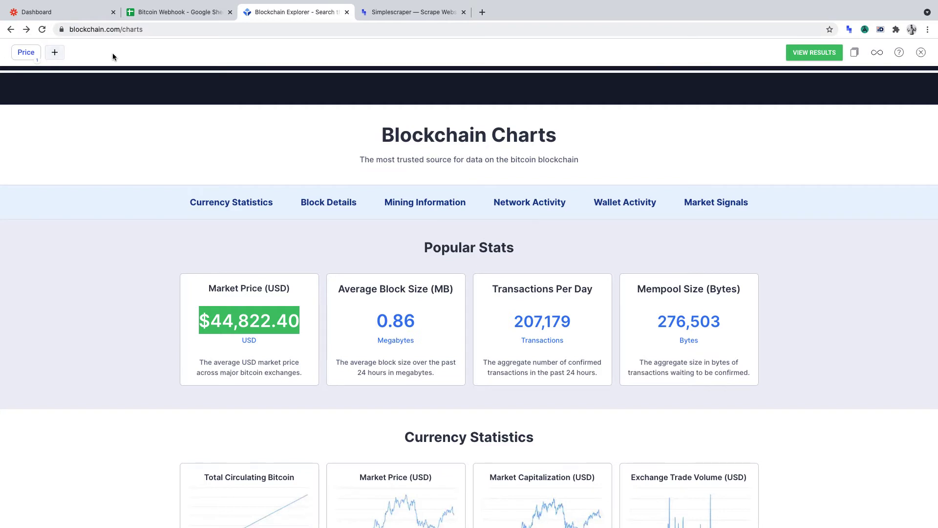
Add a Transactions property that captures only 207,179, excluding 276,503.
{"action": "left_click", "coordinate": [55, 53]}
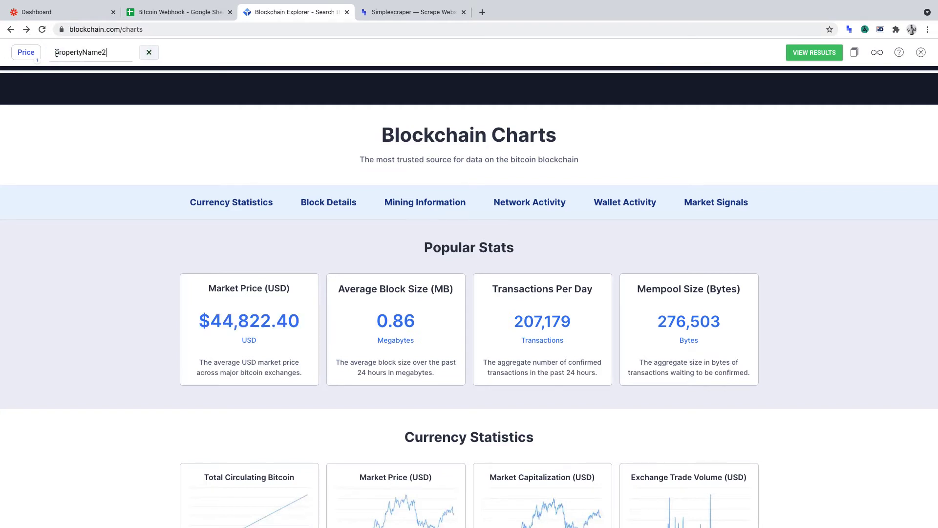
{"action": "left_click", "coordinate": [547, 326]}
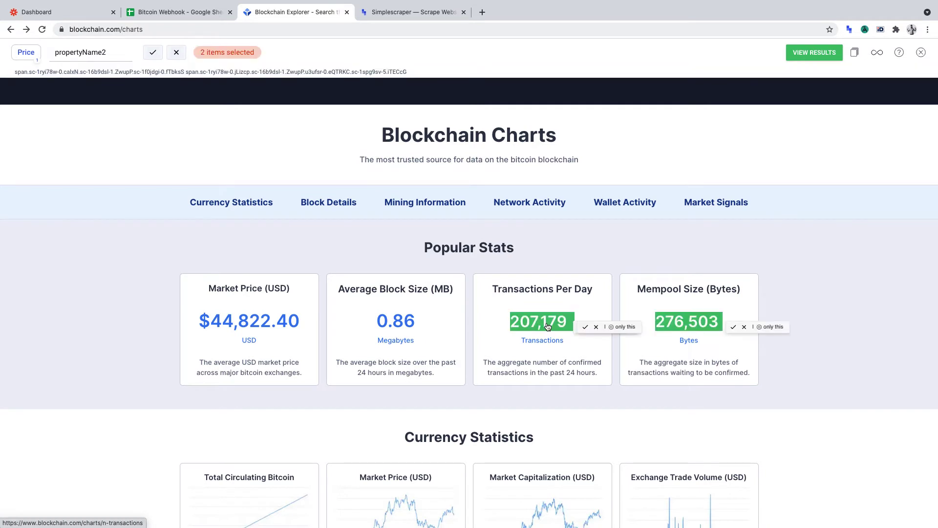
{"action": "left_click", "coordinate": [620, 327]}
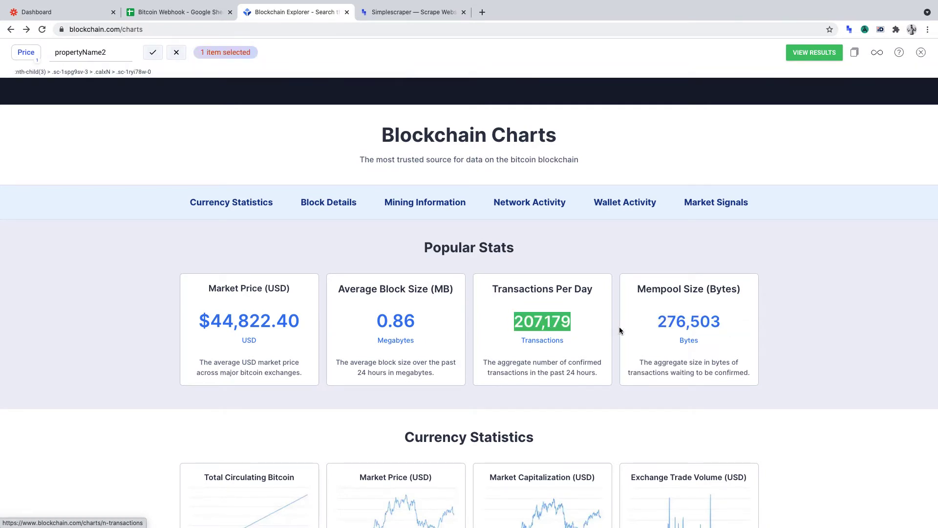
{"action": "double_click", "coordinate": [113, 56]}
{"action": "type", "text": "Transac"}
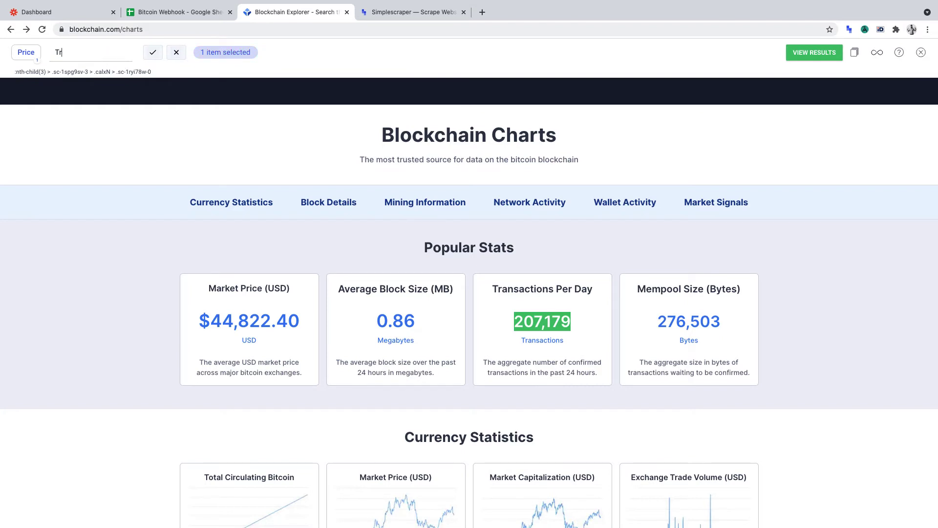
{"action": "type", "text": "tions"}
{"action": "left_click", "coordinate": [151, 54]}
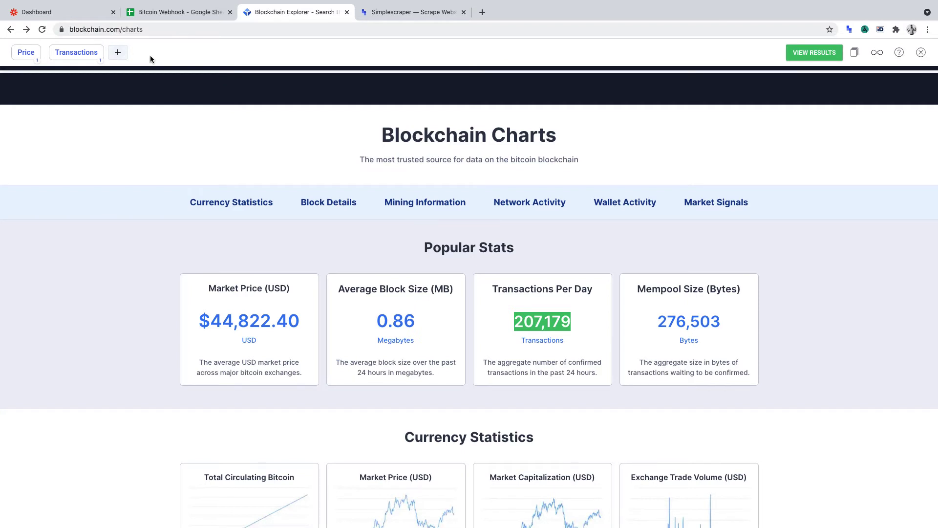
View the scrape results: one row with Price $44,822.40 and Transactions 207,179.
{"action": "left_click", "coordinate": [803, 51]}
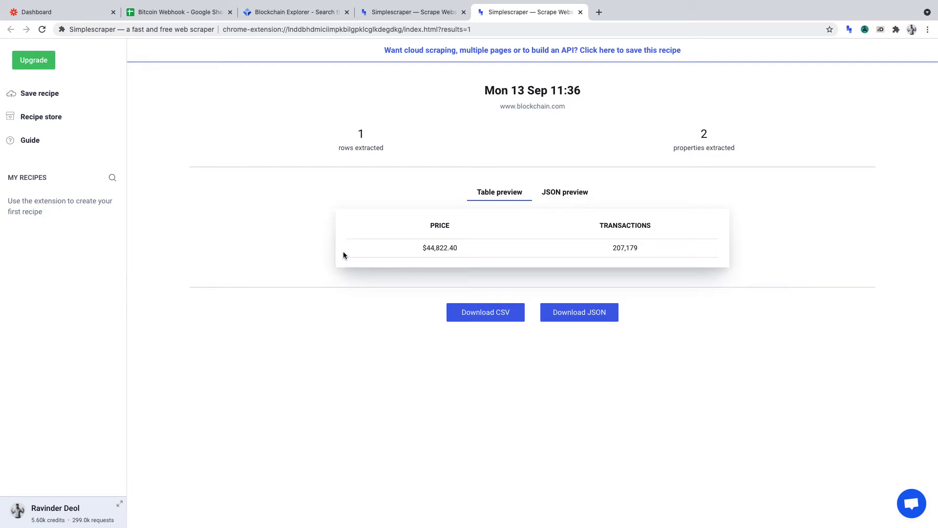
Save the scrape as a recipe named 'Bitcoin Webhook' for blockchain.com/charts.
{"action": "left_click", "coordinate": [42, 100]}
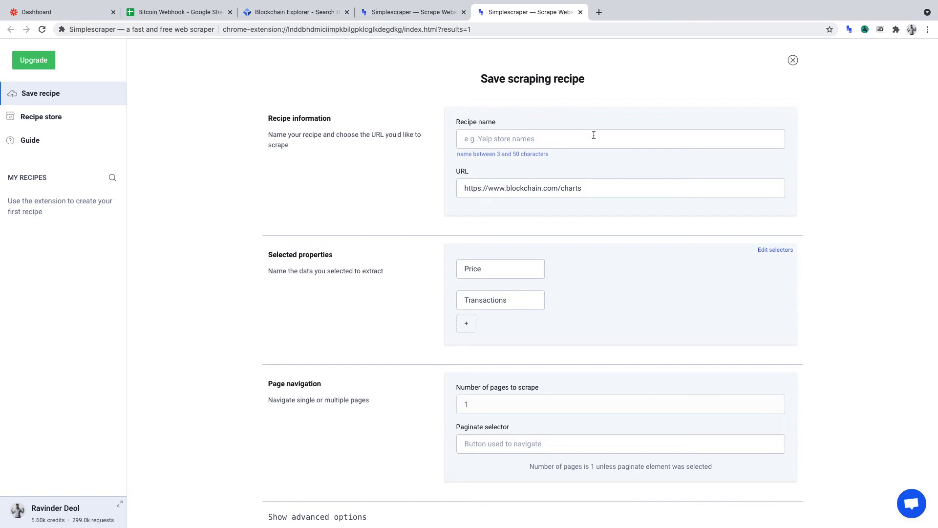
{"action": "type", "text": "Bitc"}
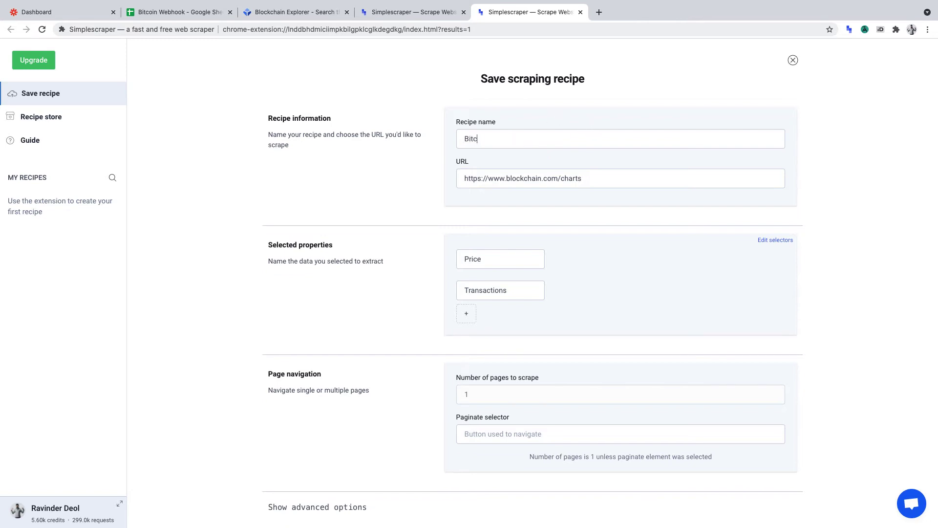
{"action": "type", "text": "oin Webhook"}
{"action": "scroll", "coordinate": [563, 183], "scroll_direction": "down", "scroll_amount": 2}
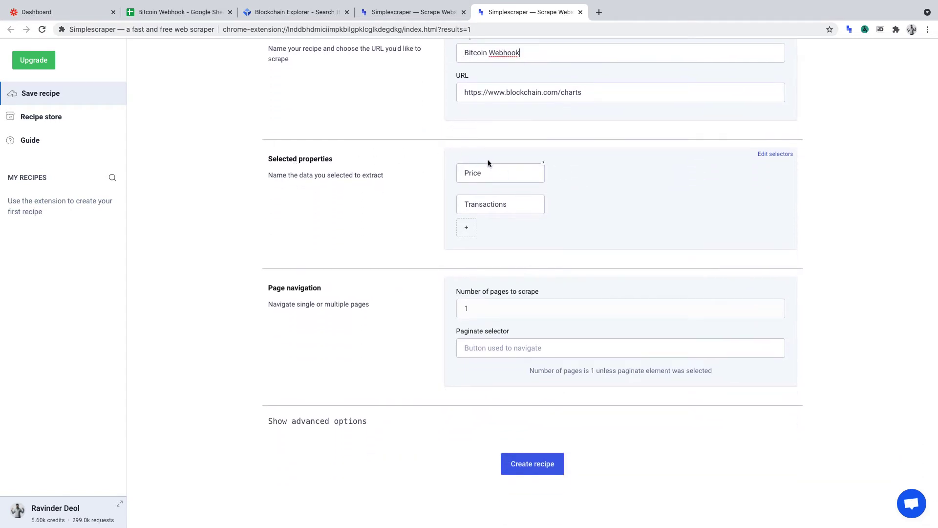
{"action": "mouse_move", "coordinate": [484, 204]}
{"action": "scroll", "coordinate": [504, 209], "scroll_direction": "down", "scroll_amount": 1}
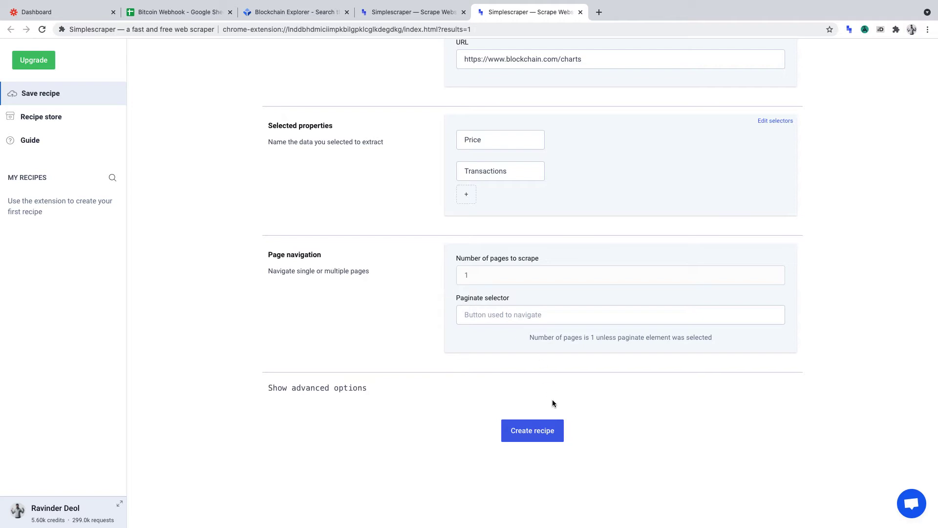
{"action": "left_click", "coordinate": [541, 438]}
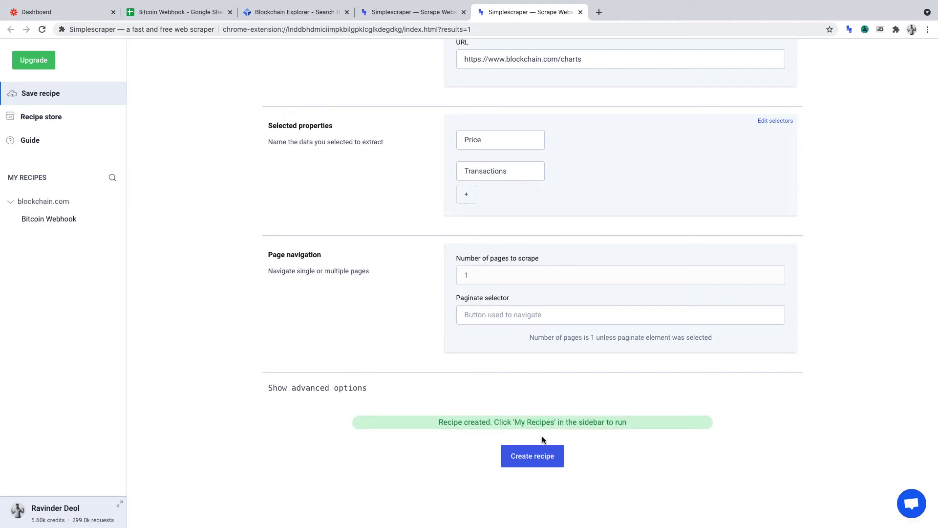
Open the Bitcoin Webhook recipe's integration webhook URL field, then return to Zapier.
{"action": "left_click", "coordinate": [58, 224]}
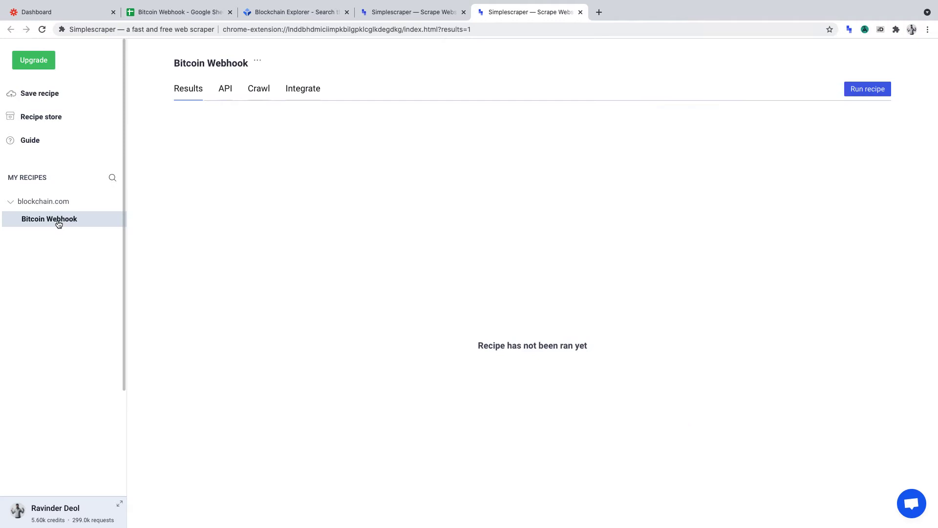
{"action": "left_click", "coordinate": [305, 93]}
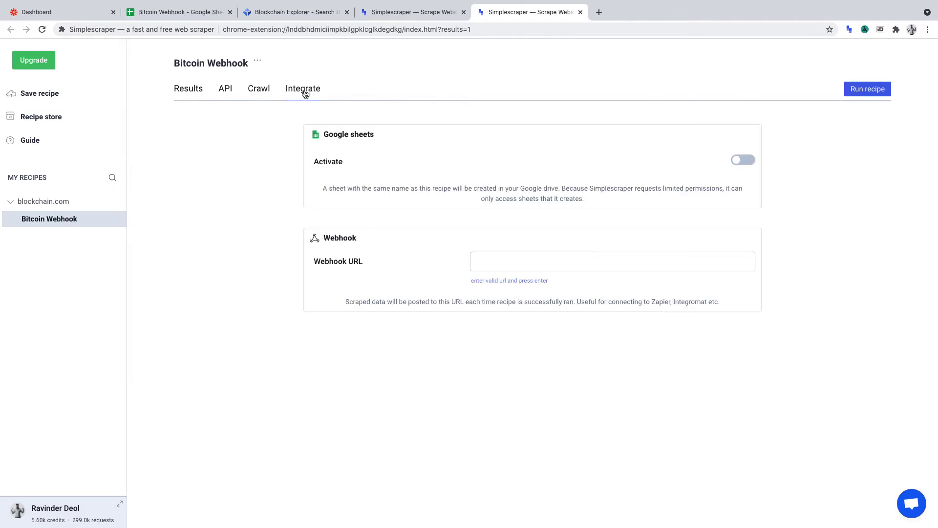
{"action": "left_click_drag", "start_coordinate": [313, 262], "coordinate": [369, 266]}
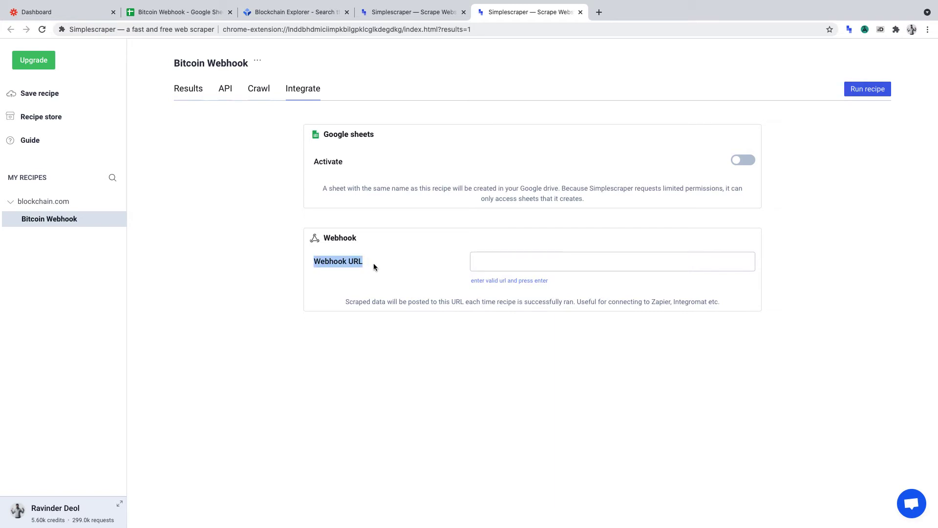
{"action": "left_click", "coordinate": [488, 259]}
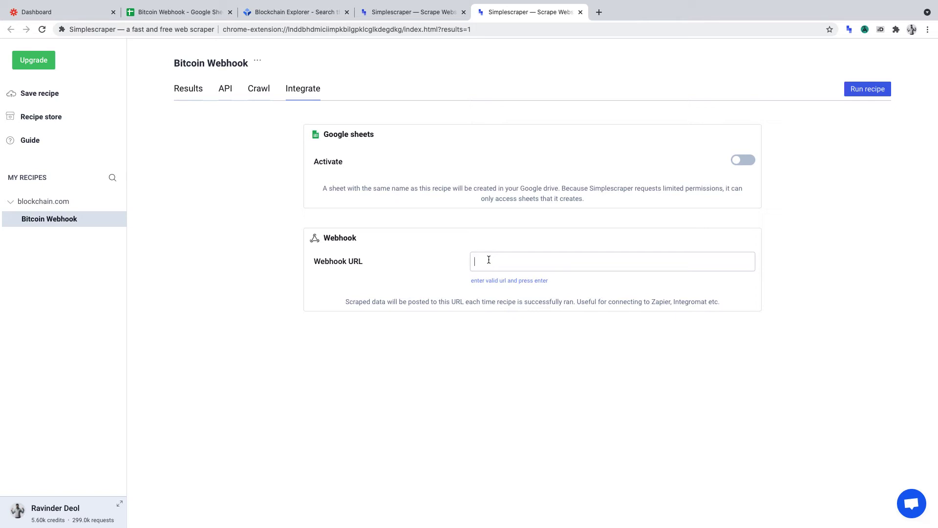
{"action": "left_click", "coordinate": [69, 12]}
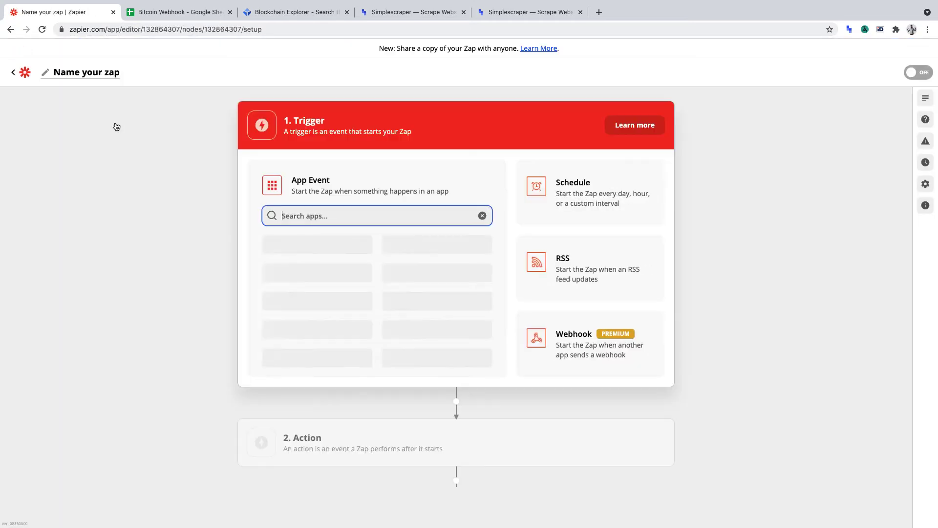
Set the zap trigger to Webhooks by Zapier with the Catch Hook event.
{"action": "type", "text": "webhooks"}
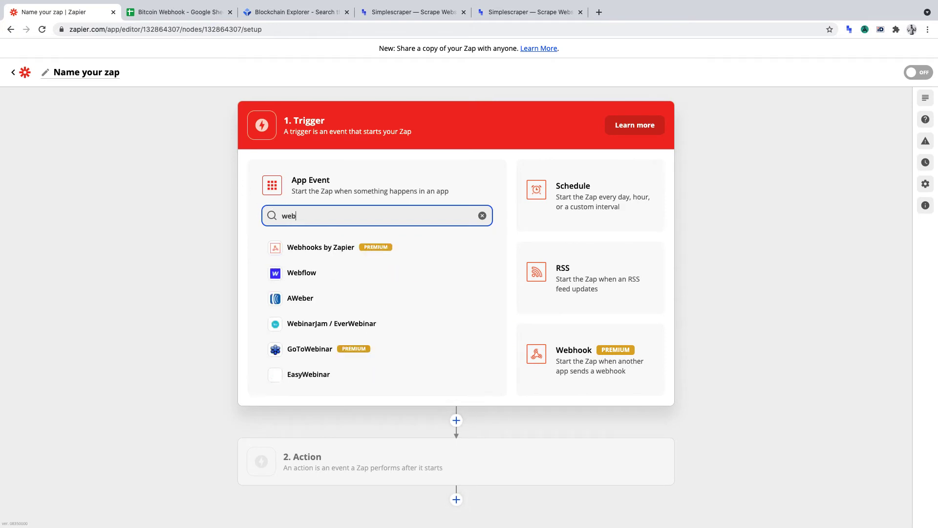
{"action": "left_click", "coordinate": [302, 252]}
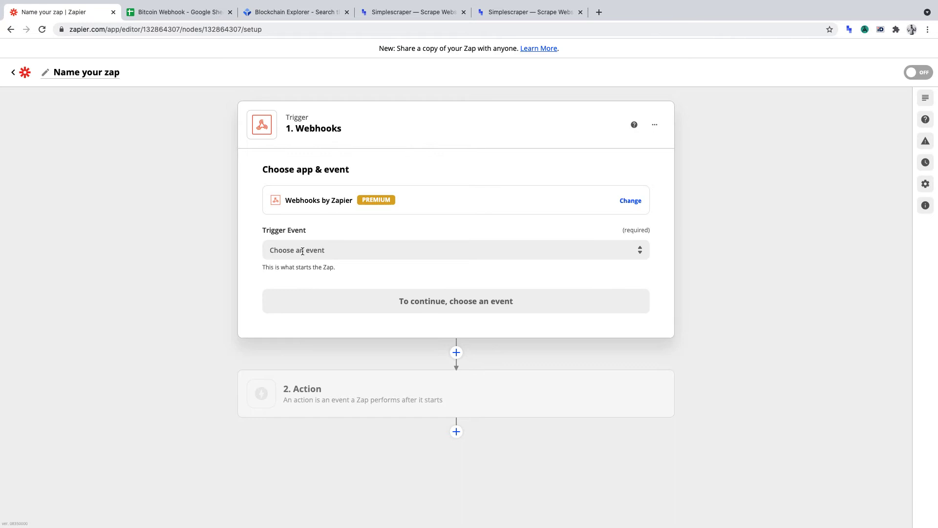
{"action": "left_click", "coordinate": [317, 245]}
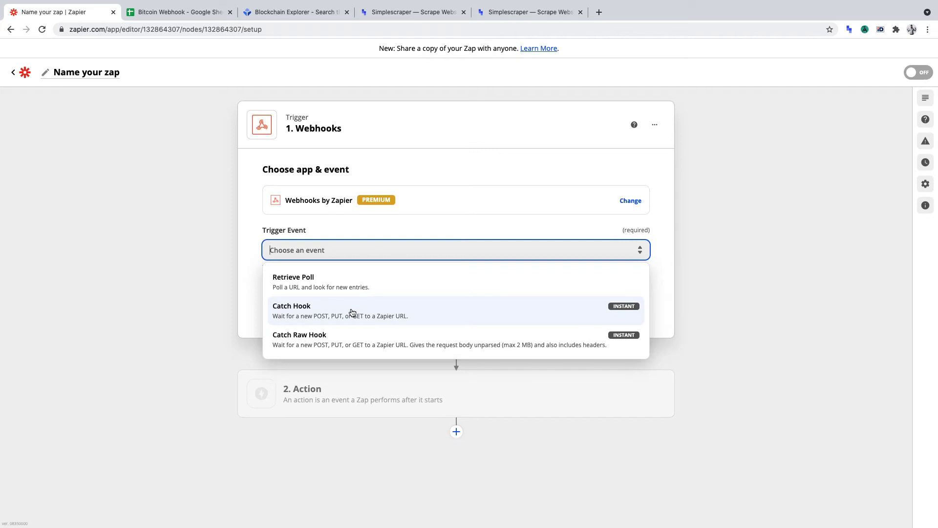
{"action": "left_click", "coordinate": [352, 313]}
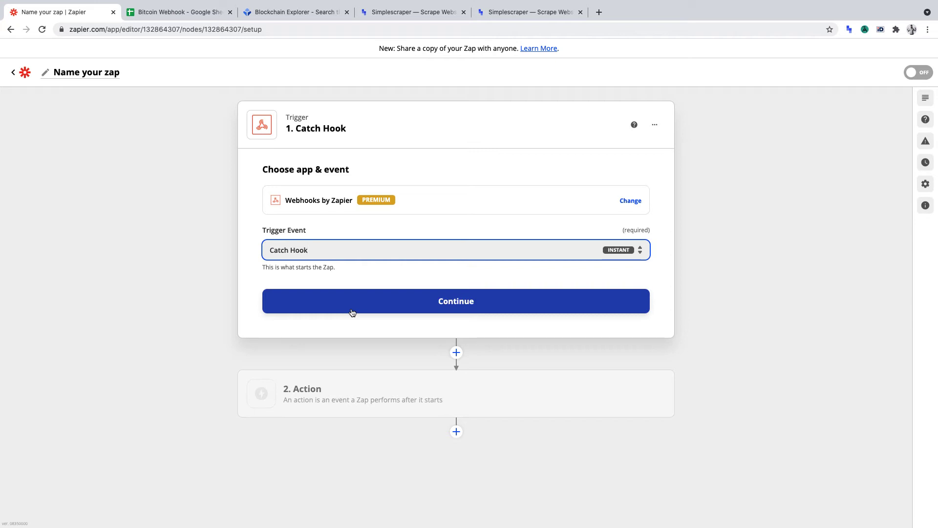
Confirm the trigger, copy its custom webhook URL, and return to Simplescraper's integrations.
{"action": "left_click", "coordinate": [384, 307]}
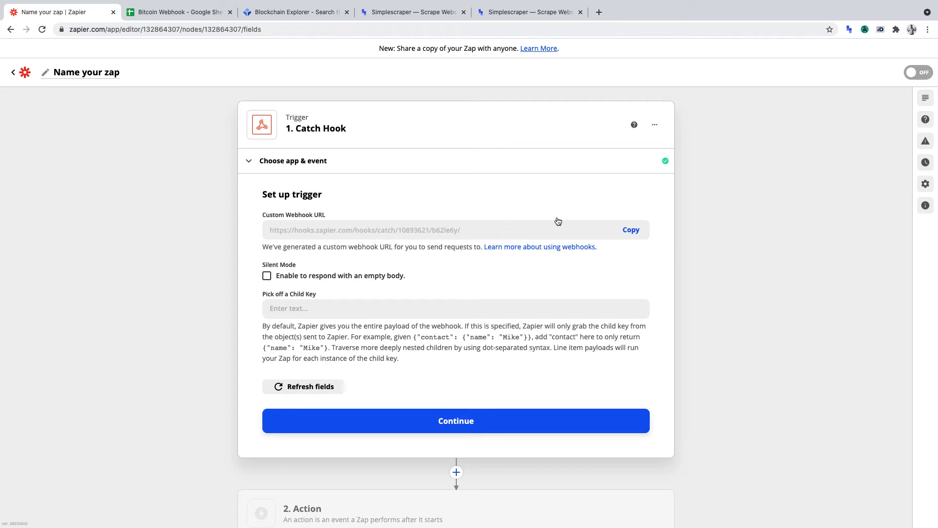
{"action": "left_click", "coordinate": [632, 230]}
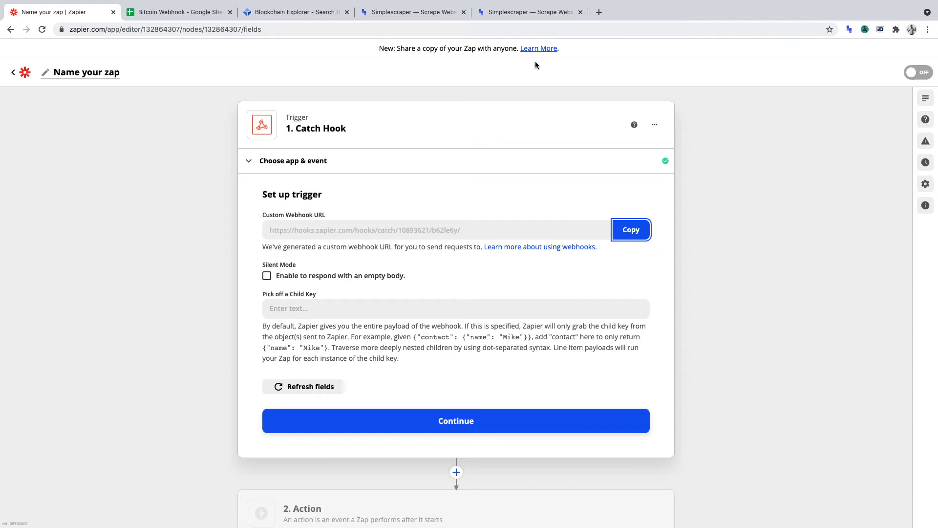
{"action": "left_click", "coordinate": [520, 14]}
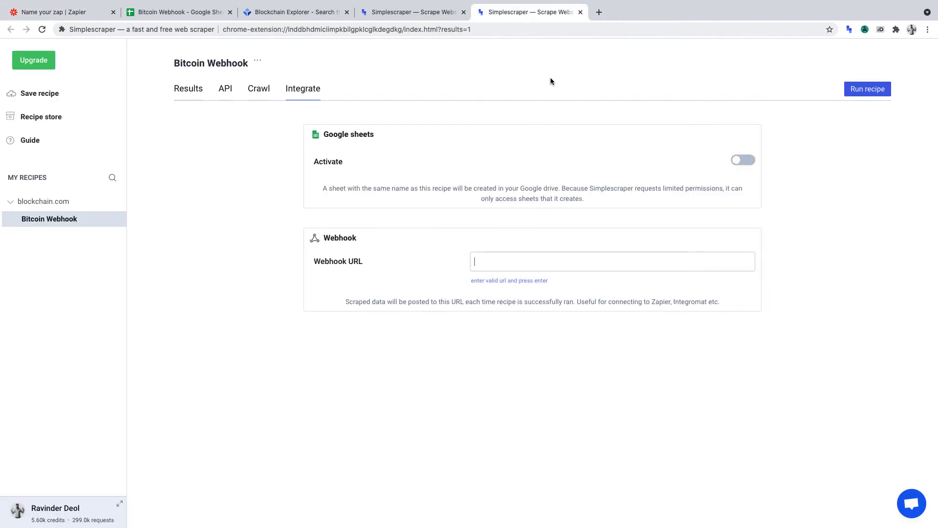
Paste the Zapier webhook URL into the recipe, run it, and check results $44,450.24 and 206,136.
{"action": "left_click", "coordinate": [557, 260]}
{"action": "key", "text": "super+v"}
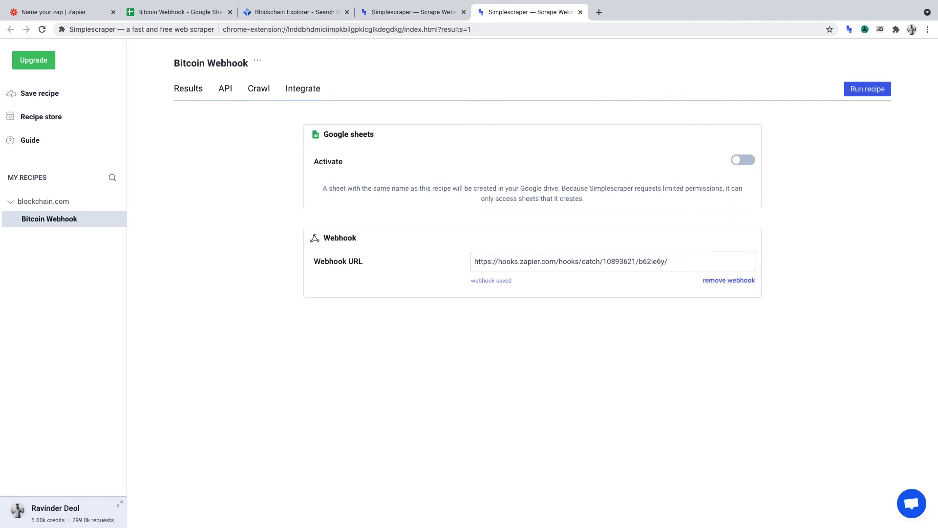
{"action": "left_click", "coordinate": [861, 93]}
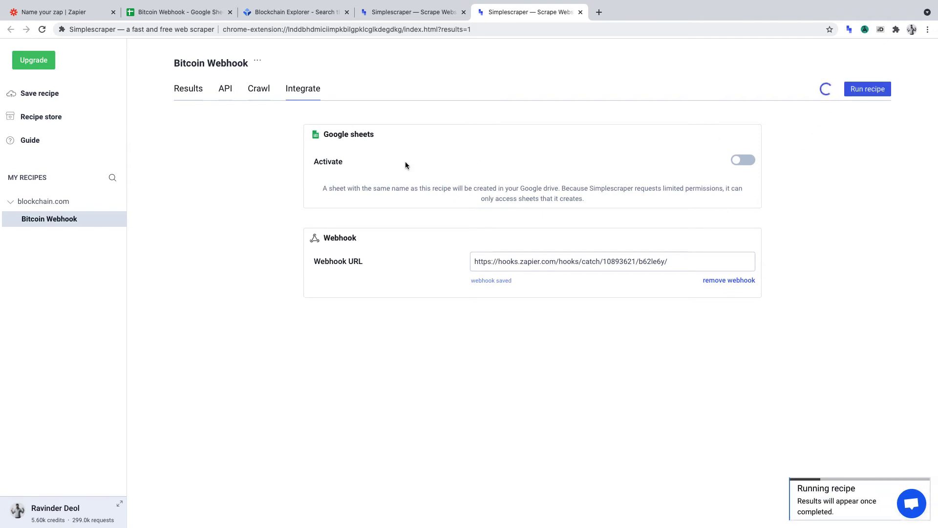
{"action": "left_click", "coordinate": [191, 88]}
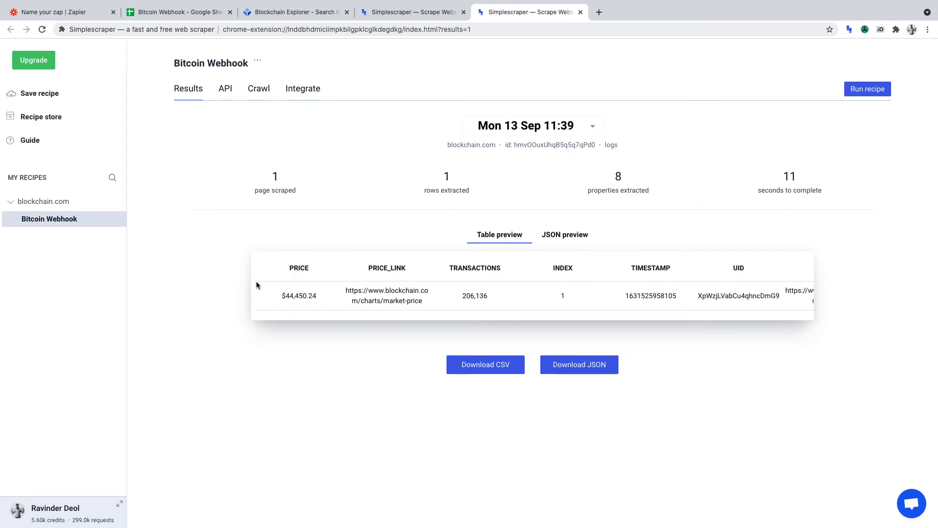
{"action": "left_click", "coordinate": [54, 12]}
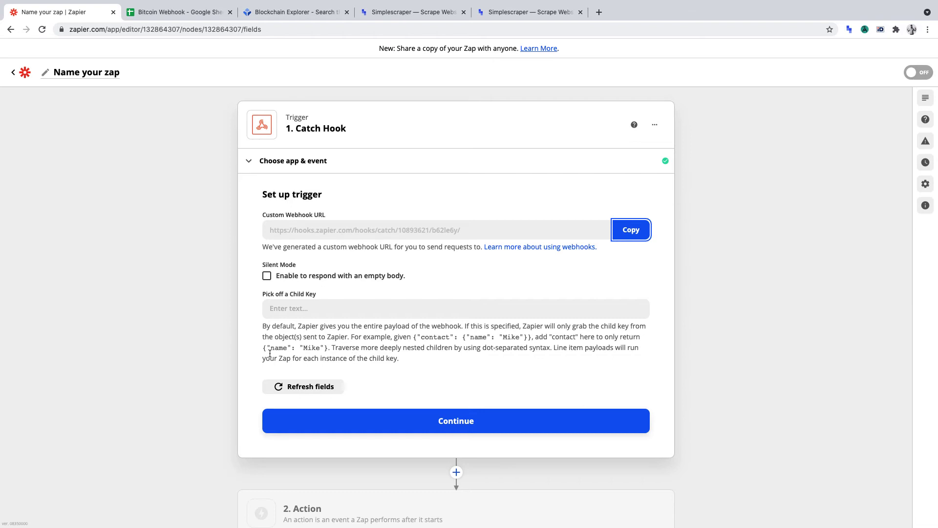
Test the Catch Hook trigger and accept the found request (Price $44,450.24, Transactions 206,136).
{"action": "left_click", "coordinate": [457, 422]}
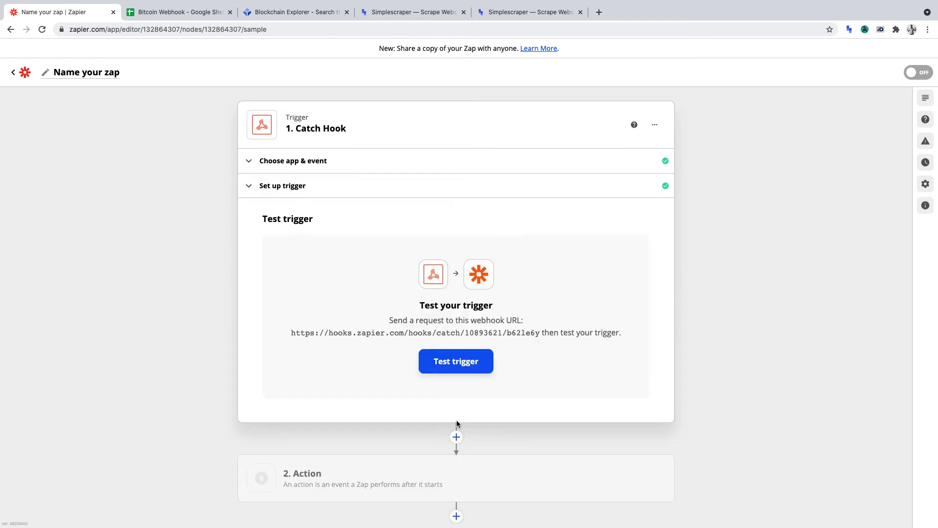
{"action": "left_click", "coordinate": [462, 363]}
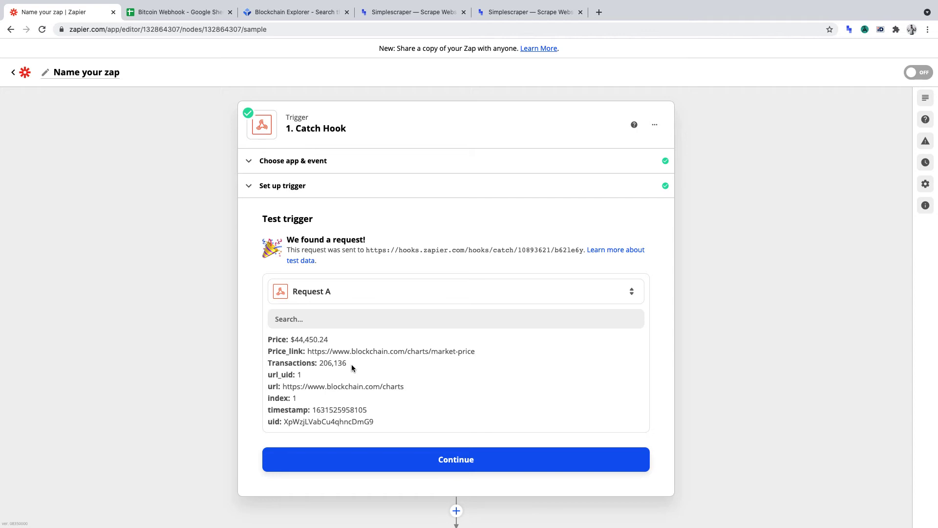
{"action": "left_click", "coordinate": [454, 459]}
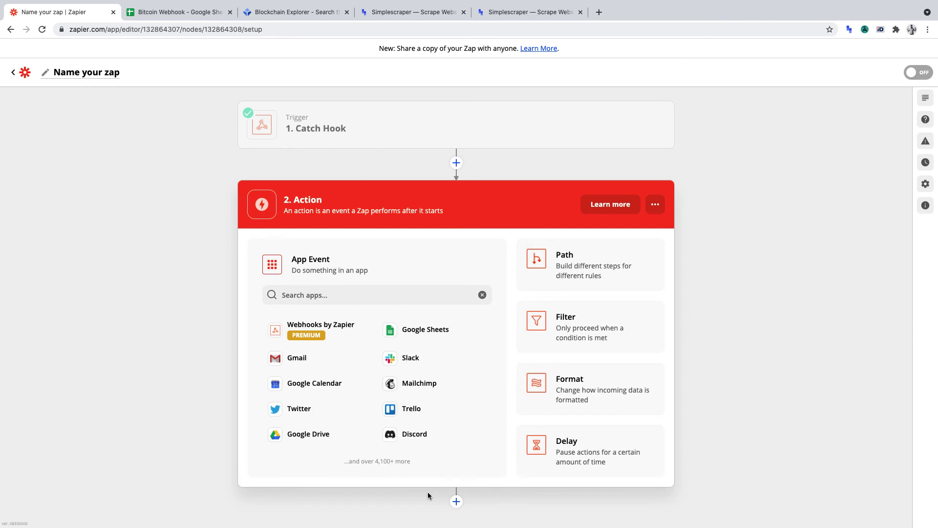
Make the action Google Sheets with the Create Spreadsheet Row event.
{"action": "left_click", "coordinate": [439, 330]}
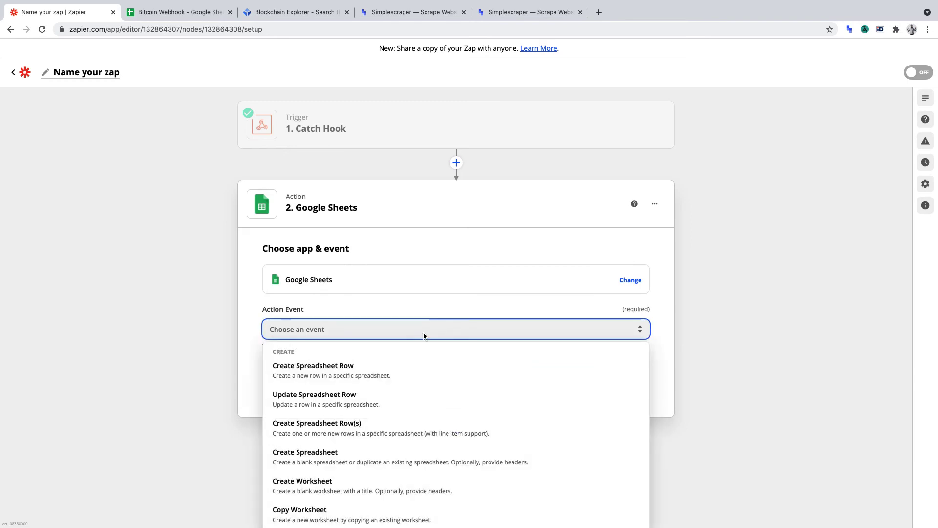
{"action": "left_click", "coordinate": [346, 370]}
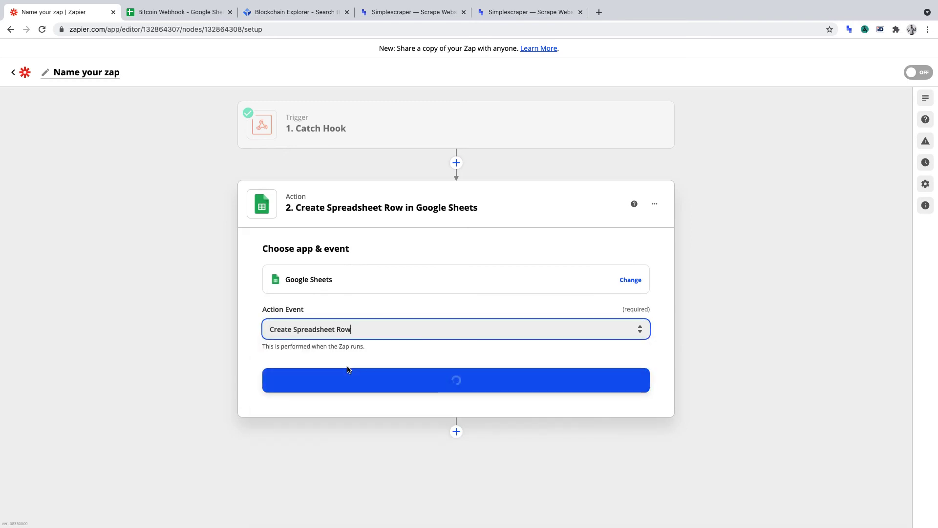
{"action": "left_click", "coordinate": [400, 371]}
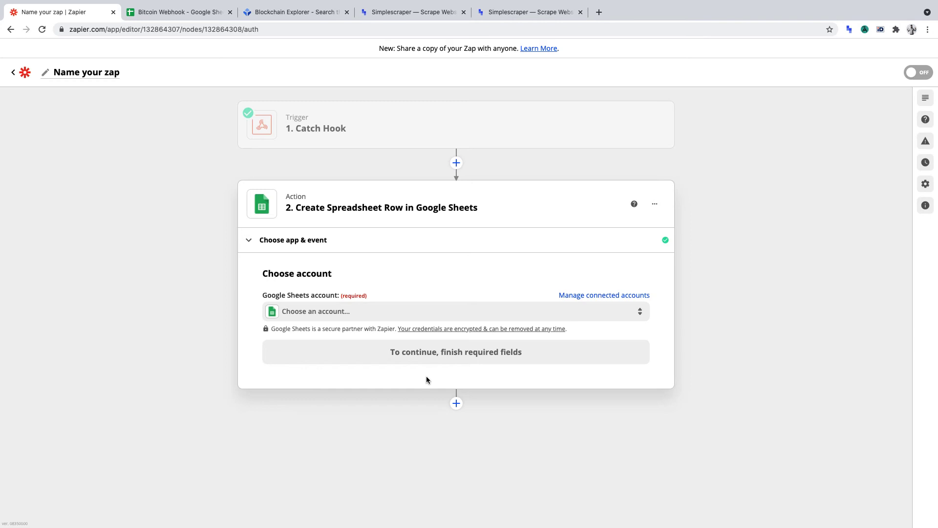
Select the already-connected Google Sheets account for the action and confirm it.
{"action": "left_click", "coordinate": [364, 310]}
{"action": "left_click", "coordinate": [373, 389]}
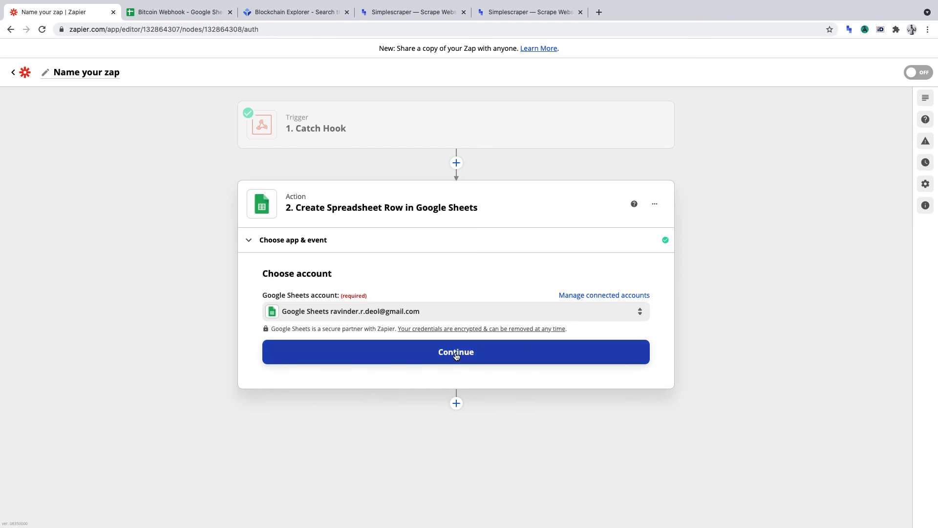
{"action": "left_click", "coordinate": [456, 354]}
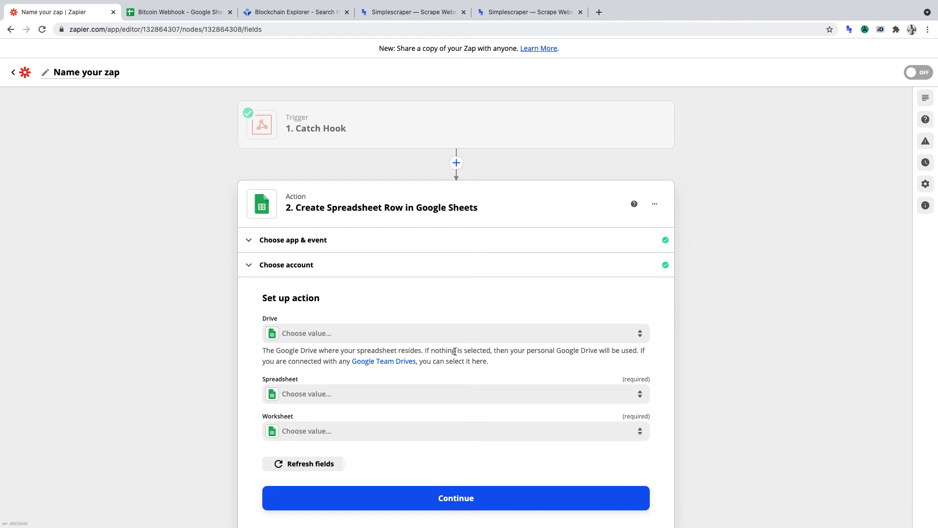
Glance at the Bitcoin Webhook spreadsheet, then go back to the zap editor.
{"action": "left_click", "coordinate": [177, 12]}
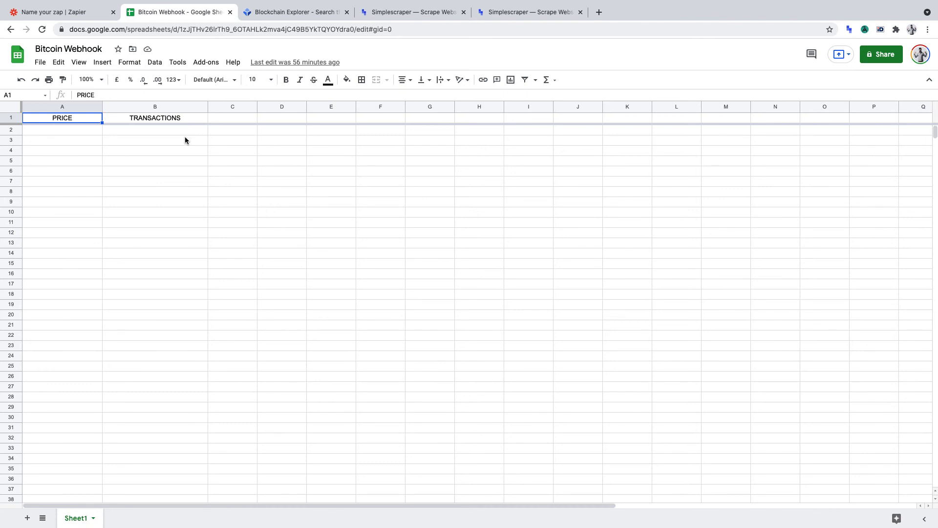
{"action": "left_click", "coordinate": [73, 13]}
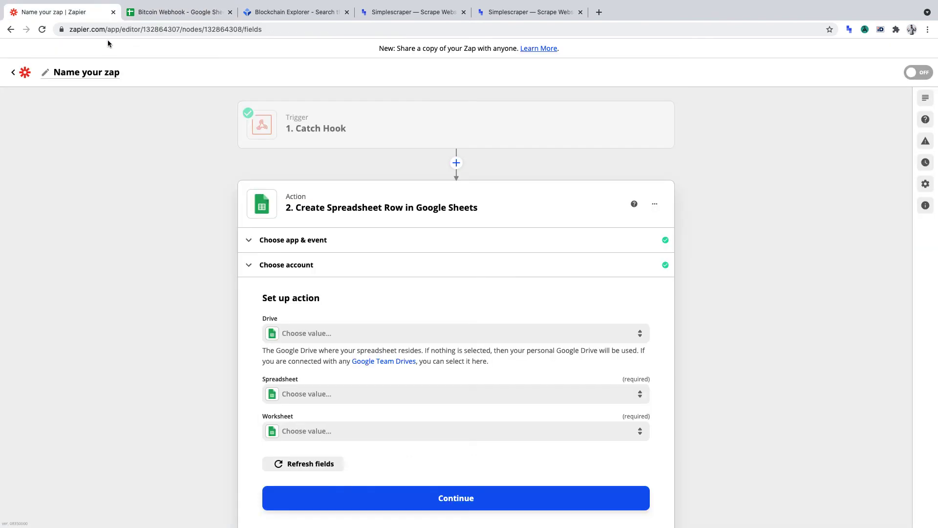
Target My Google Drive, the 'Bitcoin Webhook' spreadsheet and its Sheet1 worksheet.
{"action": "scroll", "coordinate": [388, 346], "scroll_direction": "down", "scroll_amount": 1}
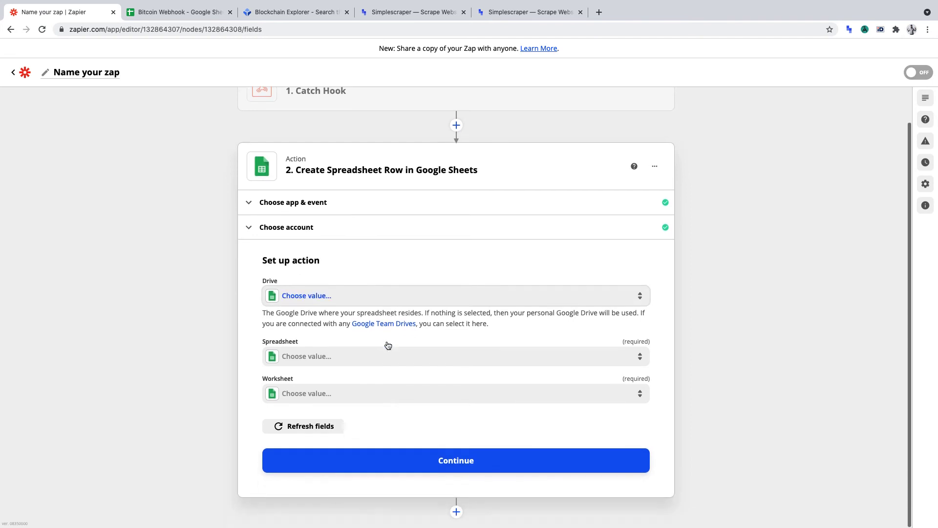
{"action": "left_click", "coordinate": [356, 297]}
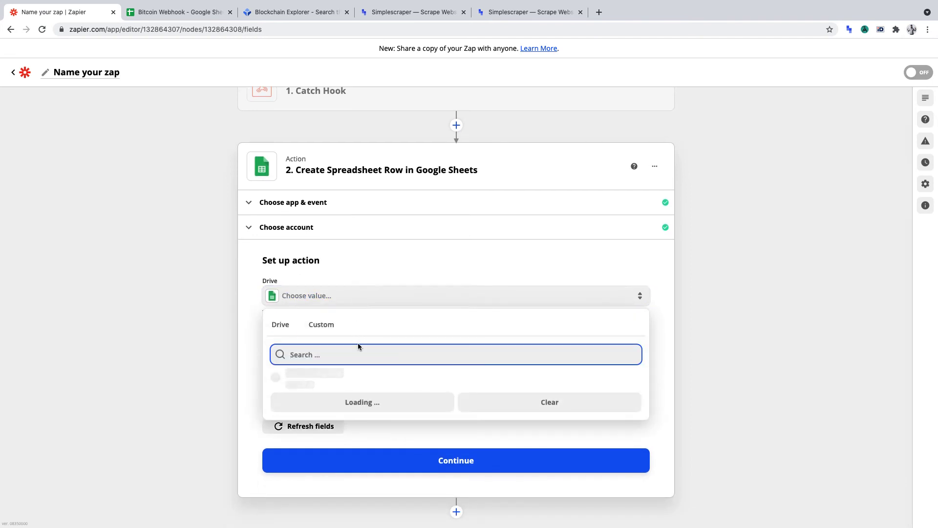
{"action": "left_click", "coordinate": [344, 374]}
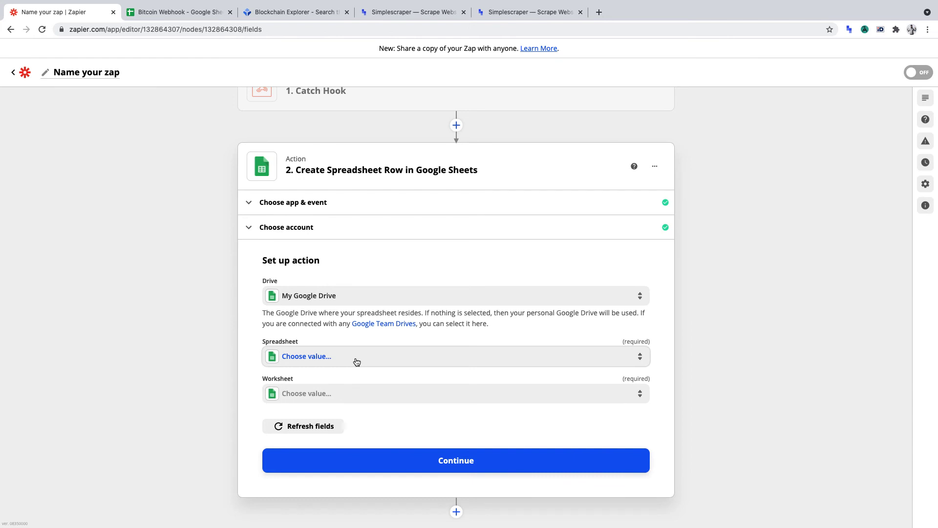
{"action": "left_click", "coordinate": [357, 362]}
{"action": "type", "text": "bitcoi"}
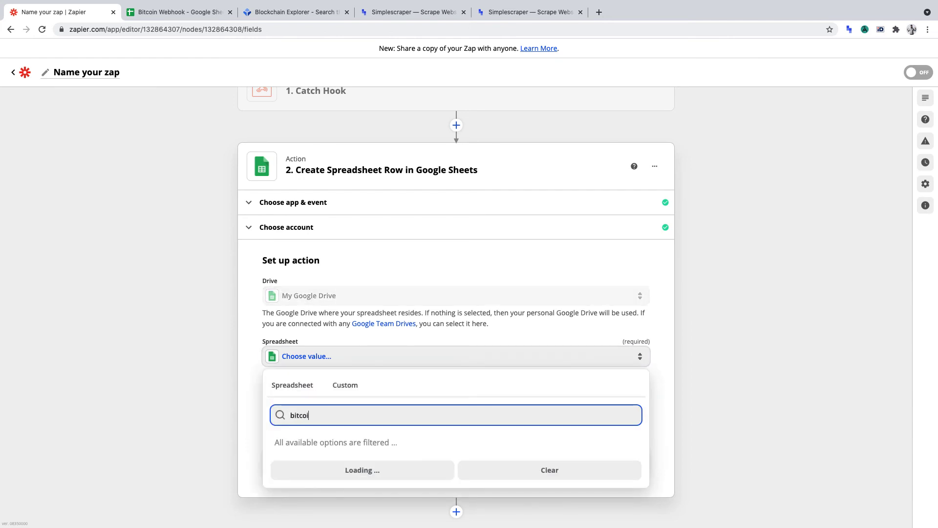
{"action": "type", "text": "n webhook"}
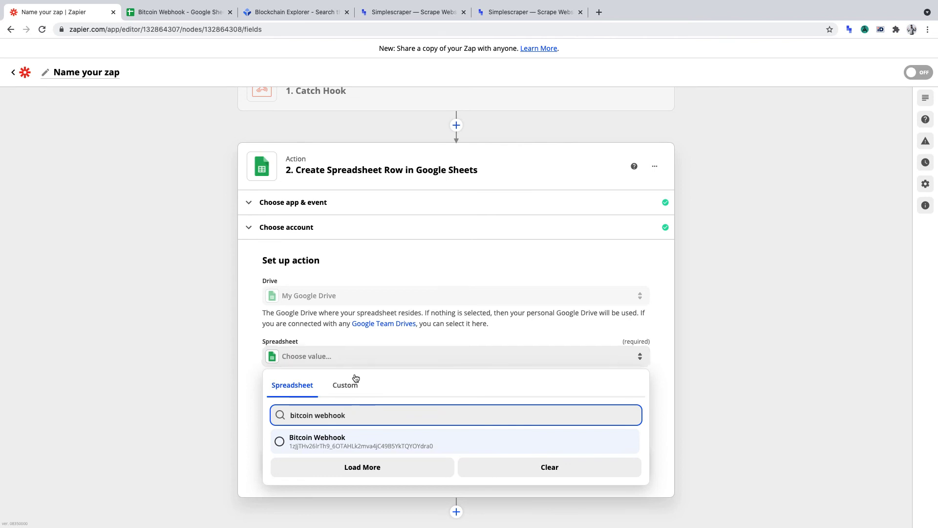
{"action": "left_click", "coordinate": [335, 439]}
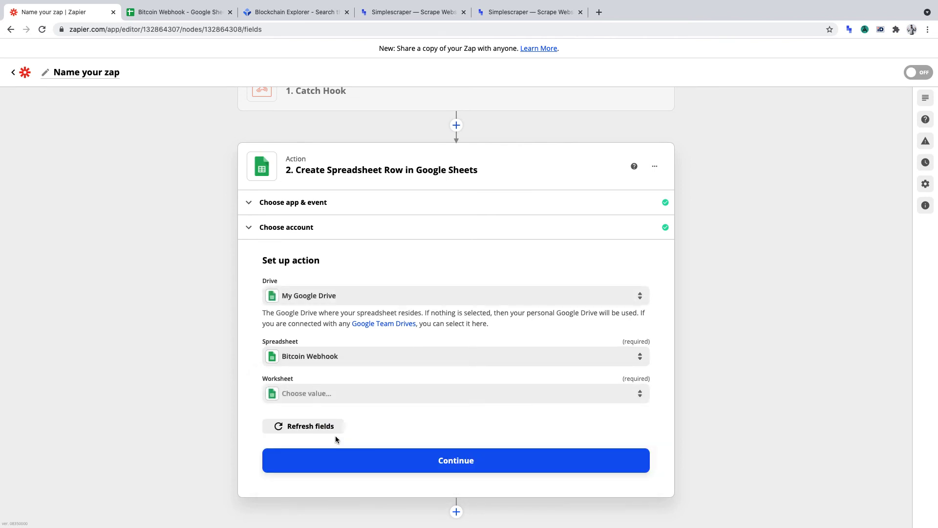
{"action": "left_click", "coordinate": [374, 397]}
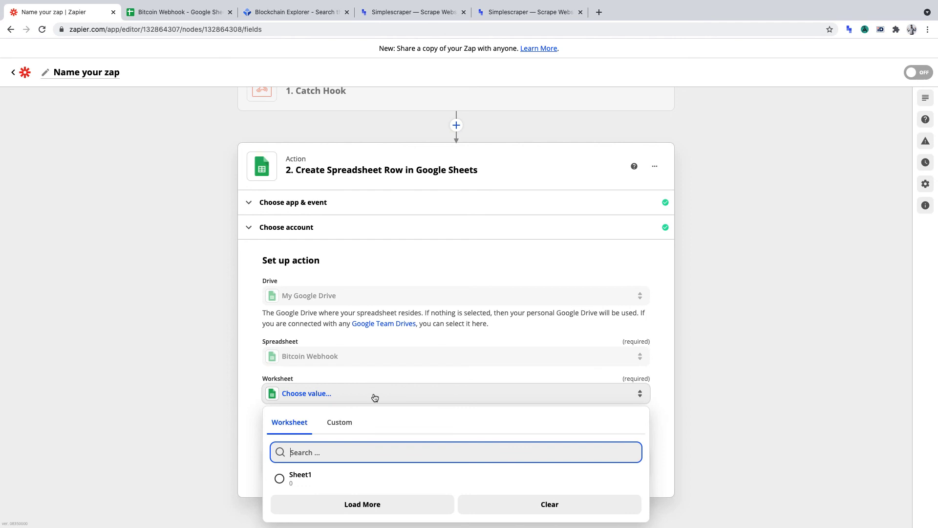
{"action": "left_click", "coordinate": [355, 477]}
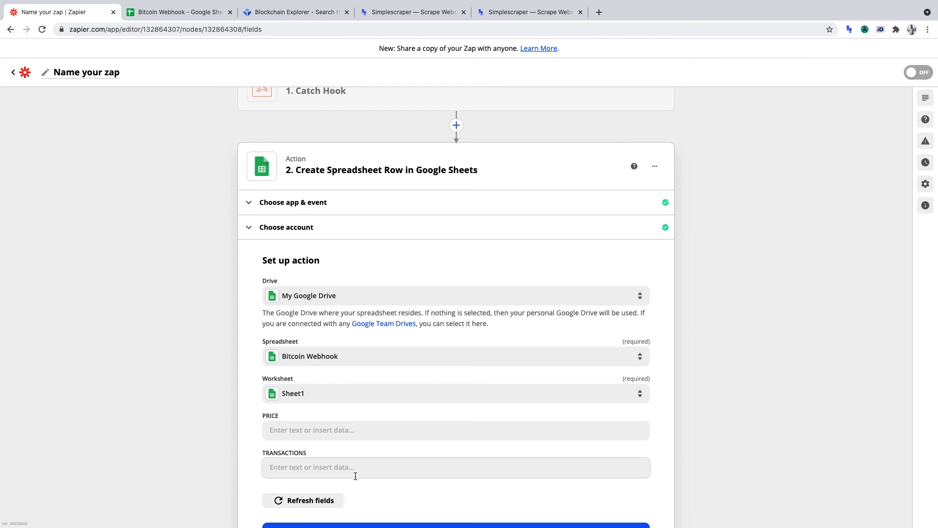
{"action": "scroll", "coordinate": [384, 406], "scroll_direction": "down", "scroll_amount": 3}
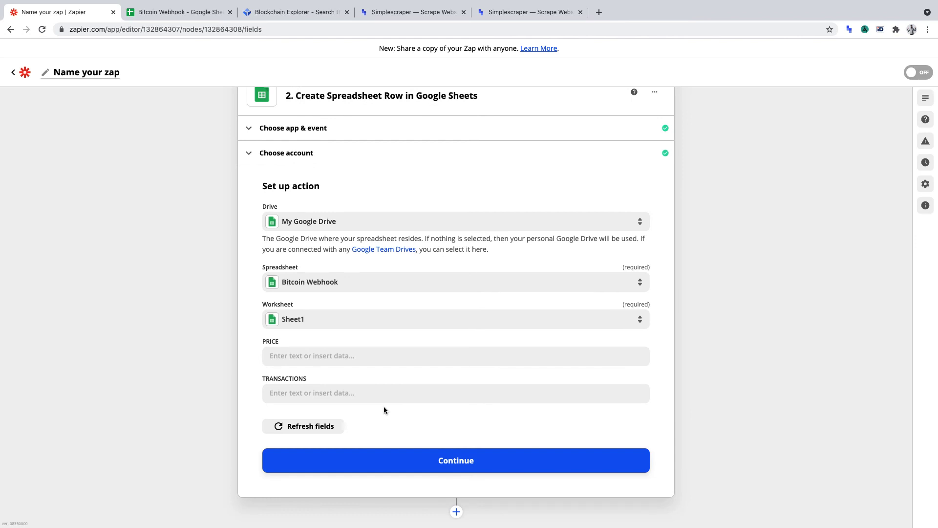
Map the hook's Price value ($44,450.24) into the PRICE field.
{"action": "left_click", "coordinate": [362, 355]}
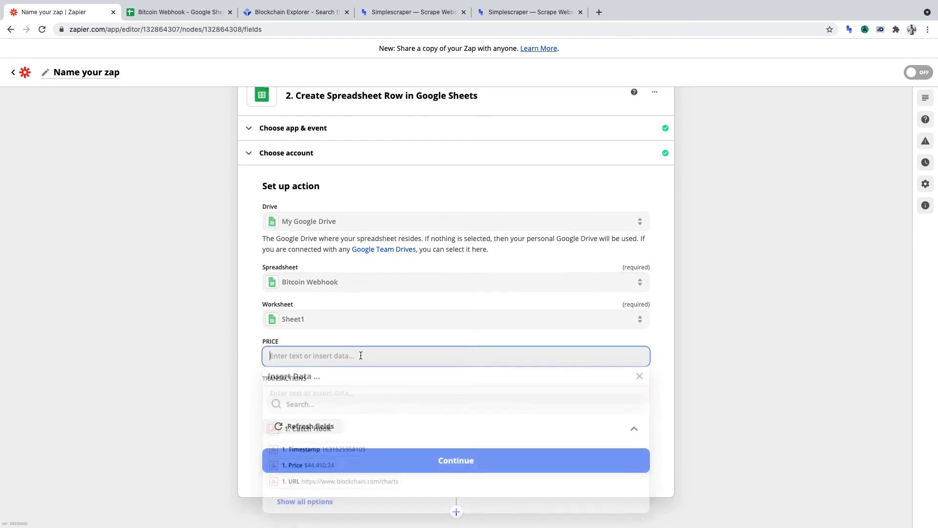
{"action": "left_click", "coordinate": [309, 468]}
{"action": "left_click", "coordinate": [194, 390]}
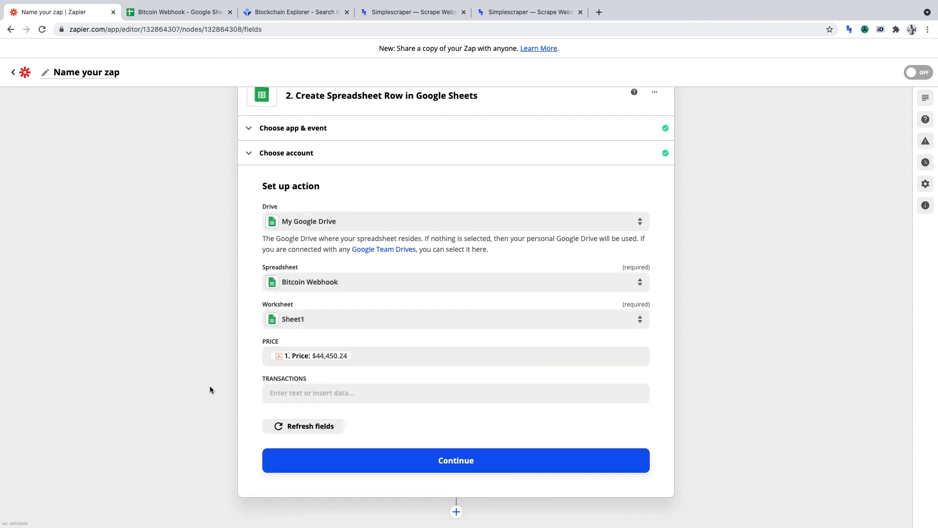
Map Transactions (206,136) into TRANSACTIONS and compare the values against Simplescraper.
{"action": "left_click", "coordinate": [305, 392]}
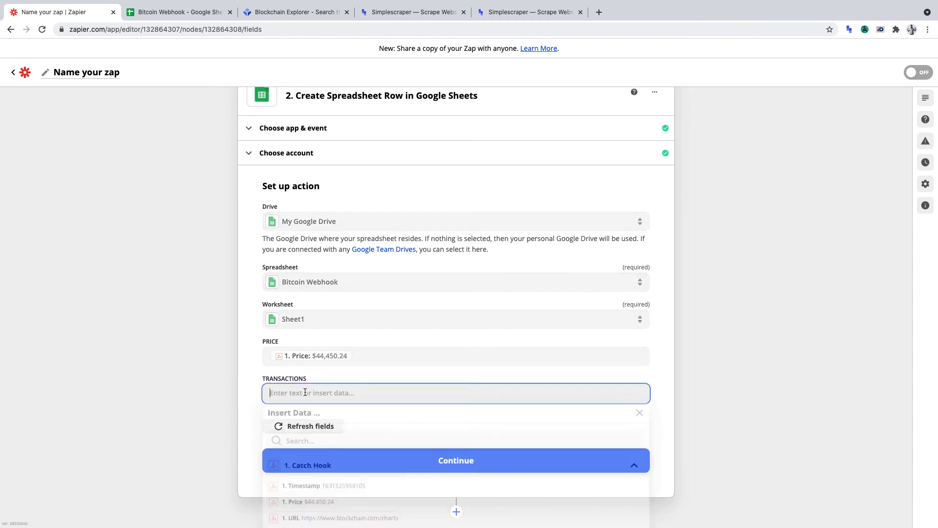
{"action": "scroll", "coordinate": [332, 473], "scroll_direction": "down", "scroll_amount": 1}
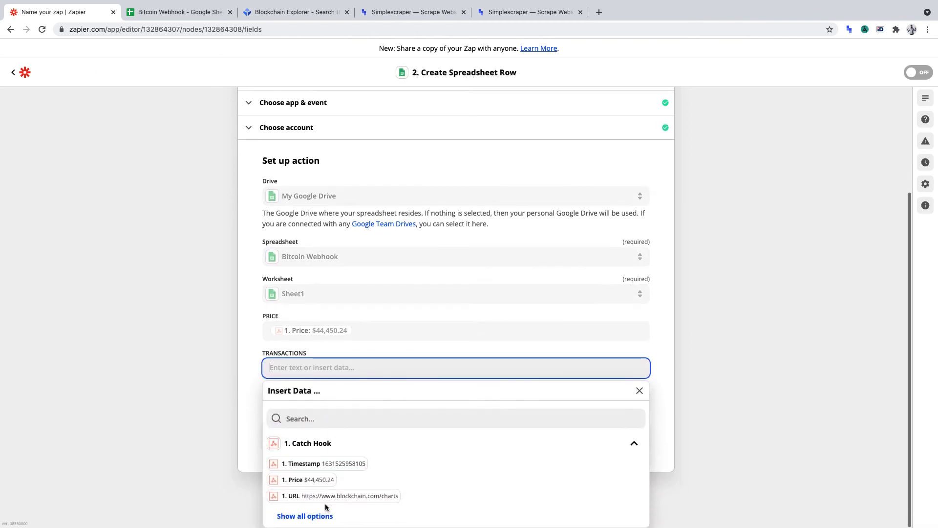
{"action": "left_click", "coordinate": [317, 516]}
{"action": "scroll", "coordinate": [367, 476], "scroll_direction": "down", "scroll_amount": 2}
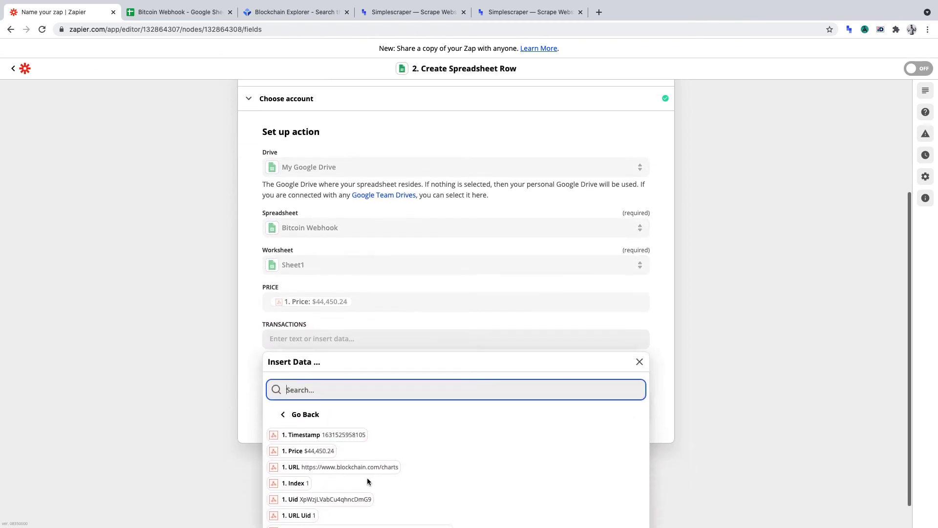
{"action": "left_click", "coordinate": [323, 518]}
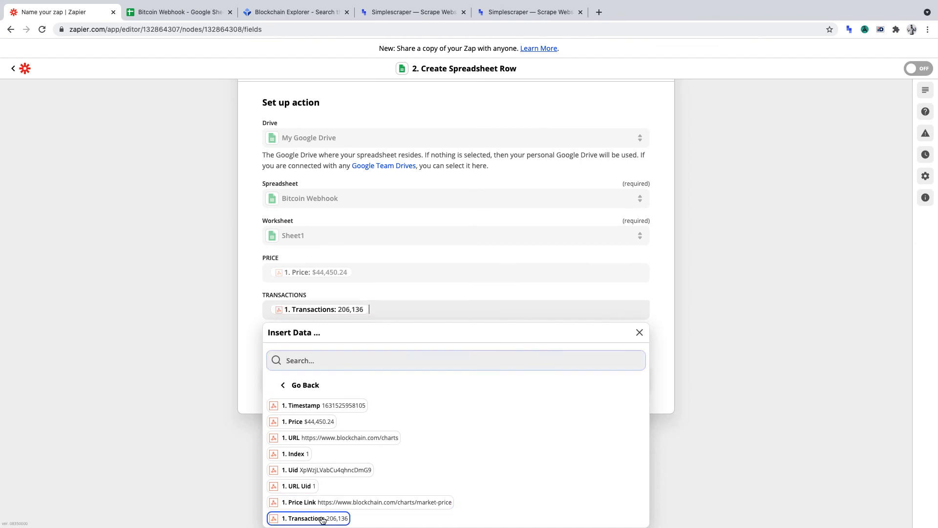
{"action": "left_click", "coordinate": [215, 326]}
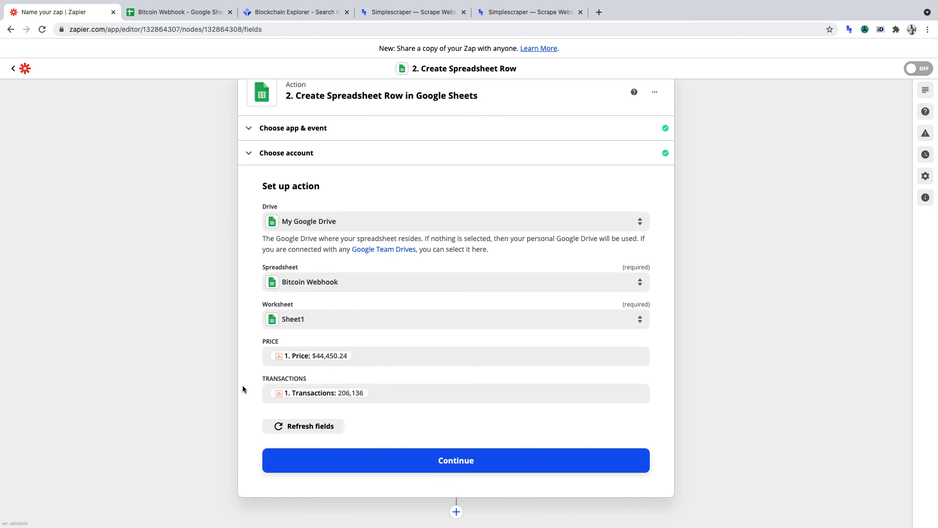
{"action": "left_click", "coordinate": [516, 13]}
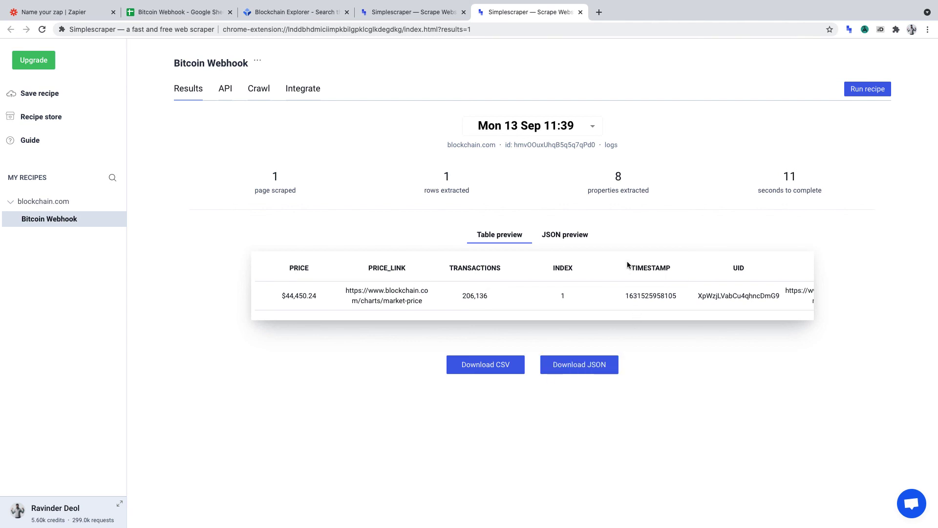
{"action": "left_click", "coordinate": [90, 12]}
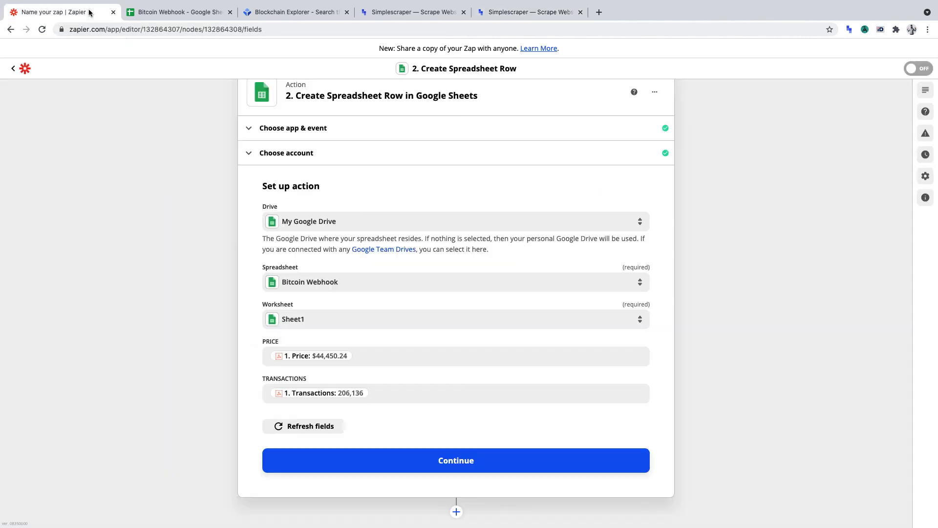
Test the action, sending a row with $44,450.24 and 206,136.00 to Google Sheets.
{"action": "left_click", "coordinate": [463, 463]}
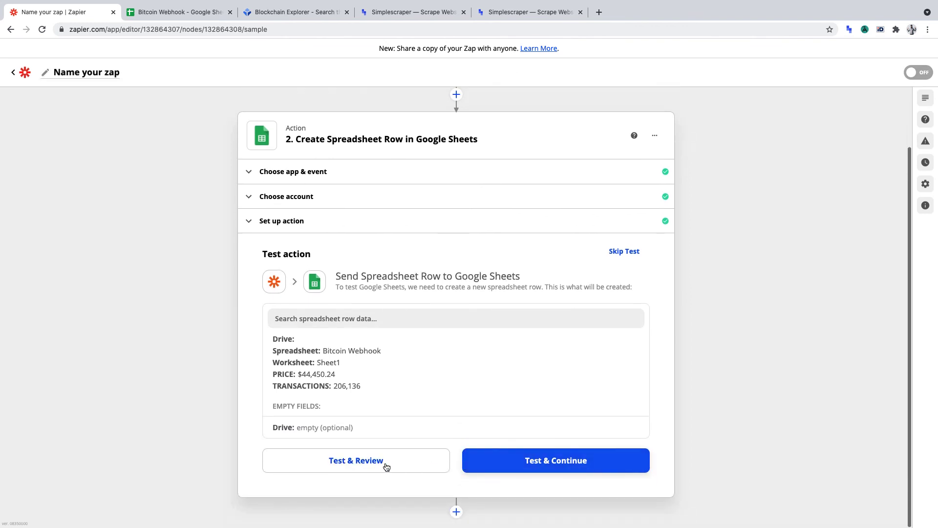
{"action": "left_click", "coordinate": [385, 462]}
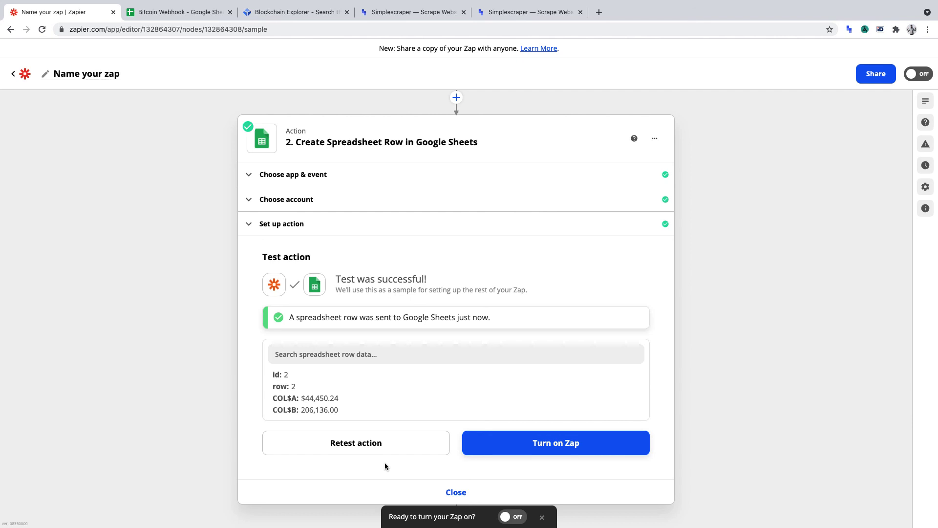
Confirm Bitcoin Webhook row 2 holds $44,450.24 and 206,136.00, then return to Zapier.
{"action": "left_click", "coordinate": [173, 10]}
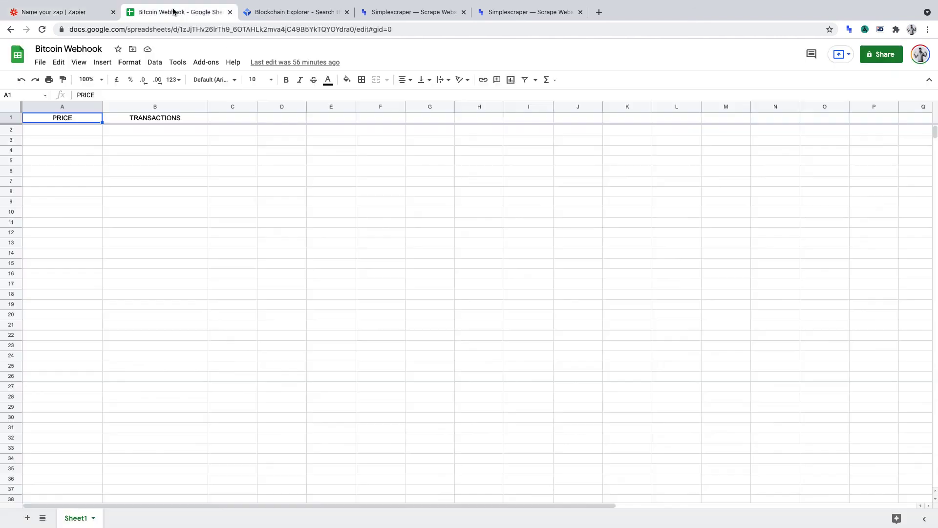
{"action": "left_click", "coordinate": [199, 185]}
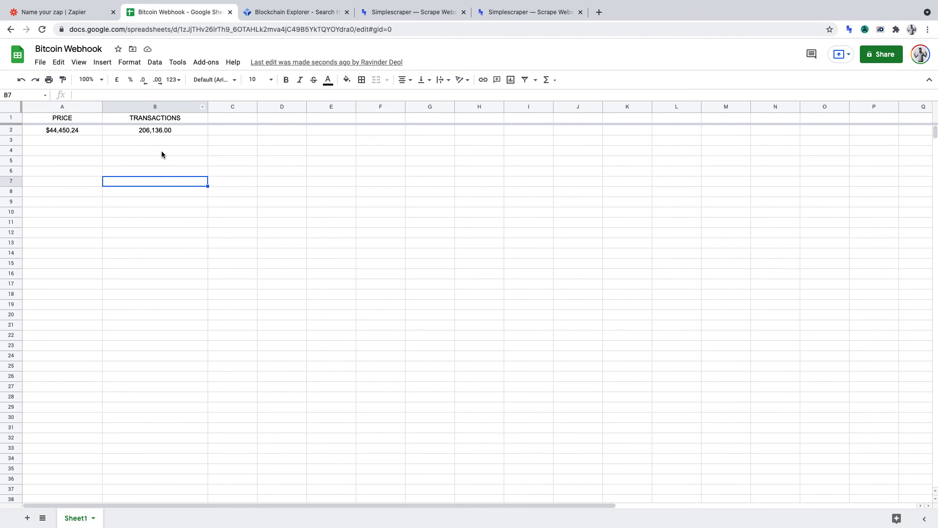
{"action": "left_click", "coordinate": [83, 13]}
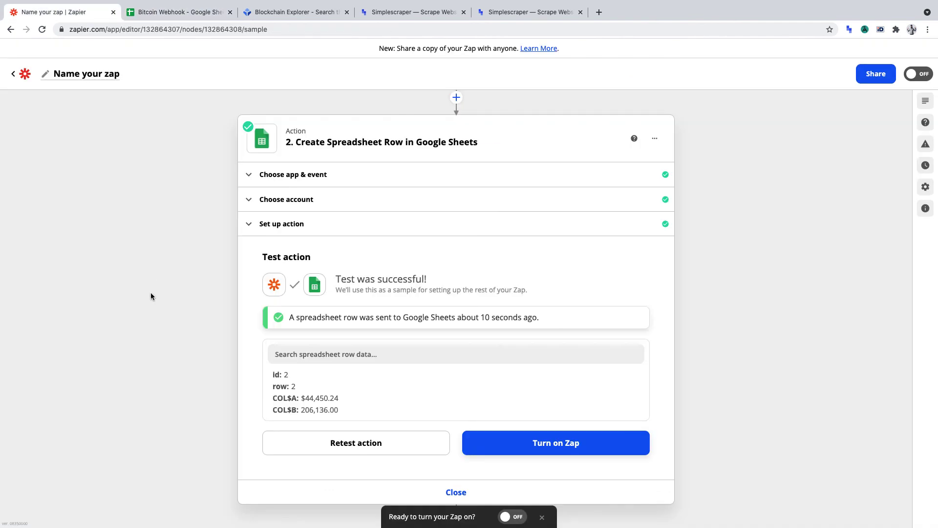